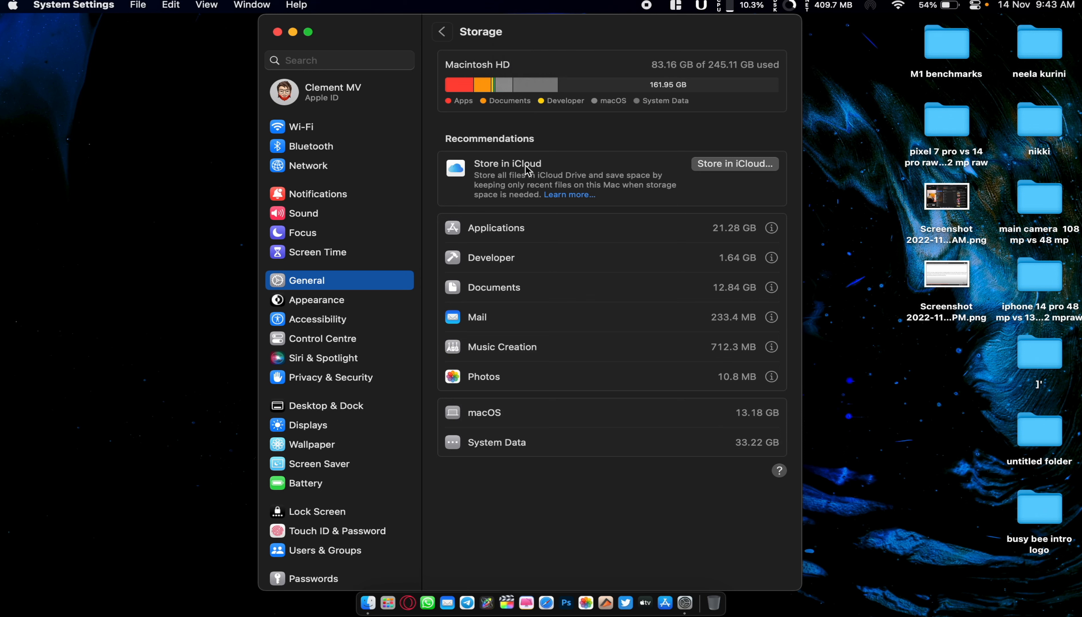
Open the Library folder of Macintosh HD in Finder, look through its subfolders and minimize the window
{"action": "mouse_move", "coordinate": [538, 90]}
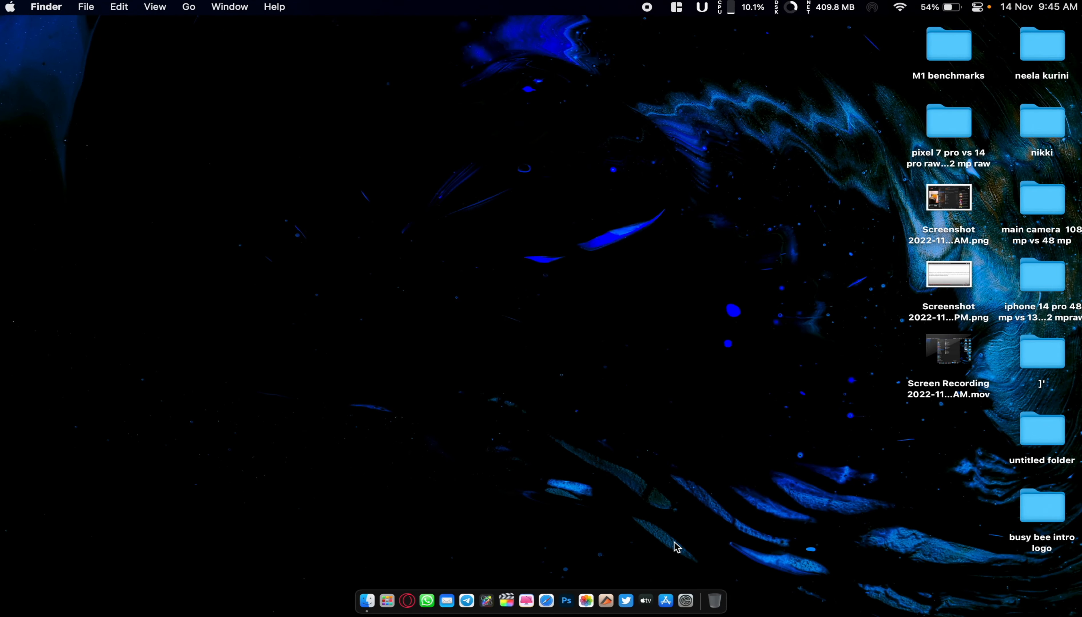
{"action": "left_click", "coordinate": [368, 597]}
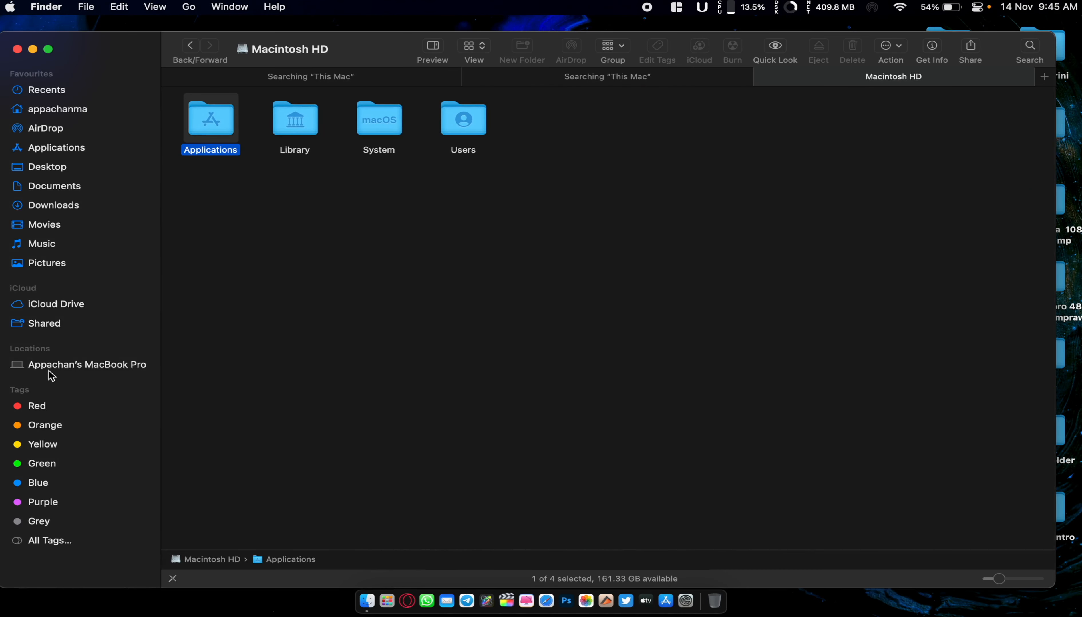
{"action": "left_click", "coordinate": [49, 370]}
{"action": "double_click", "coordinate": [210, 123]}
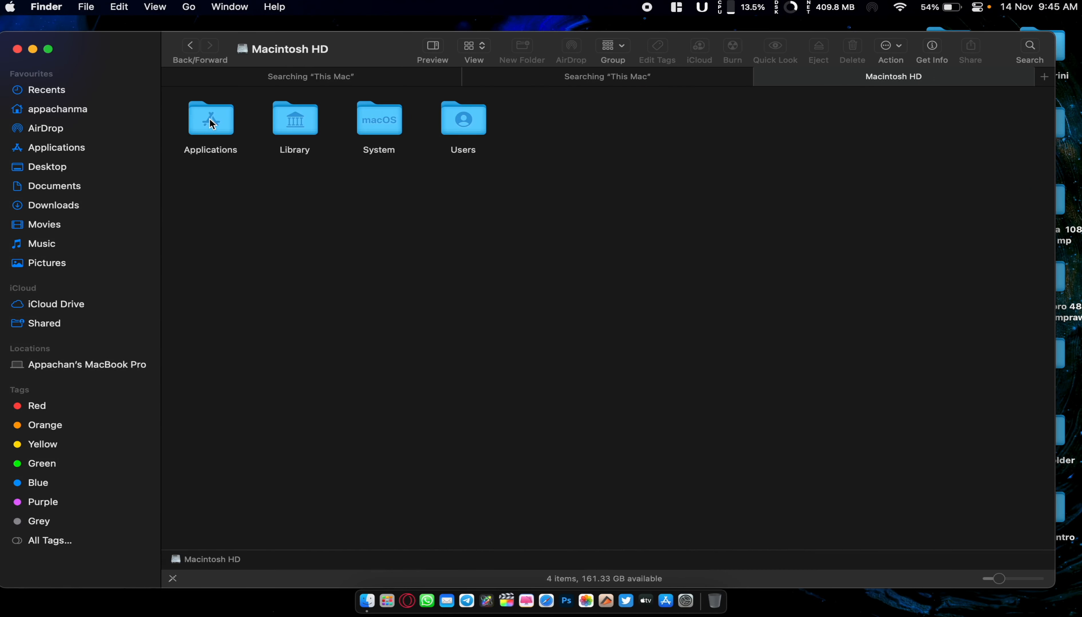
{"action": "double_click", "coordinate": [296, 129]}
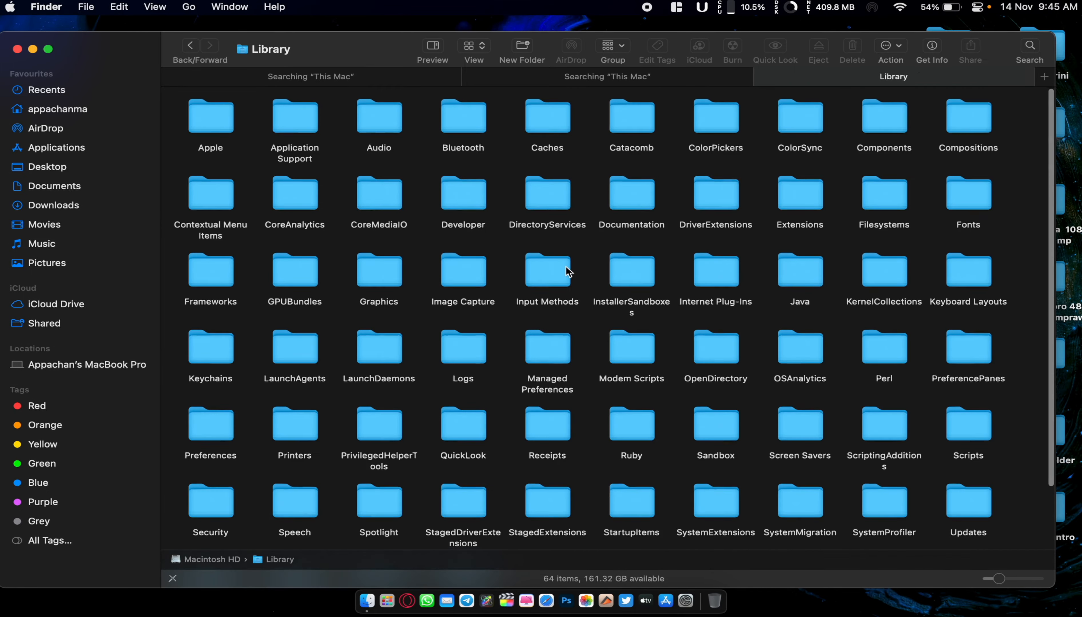
{"action": "scroll", "coordinate": [568, 272], "scroll_direction": "down", "scroll_amount": 4}
{"action": "scroll", "coordinate": [568, 272], "scroll_direction": "up", "scroll_amount": 5}
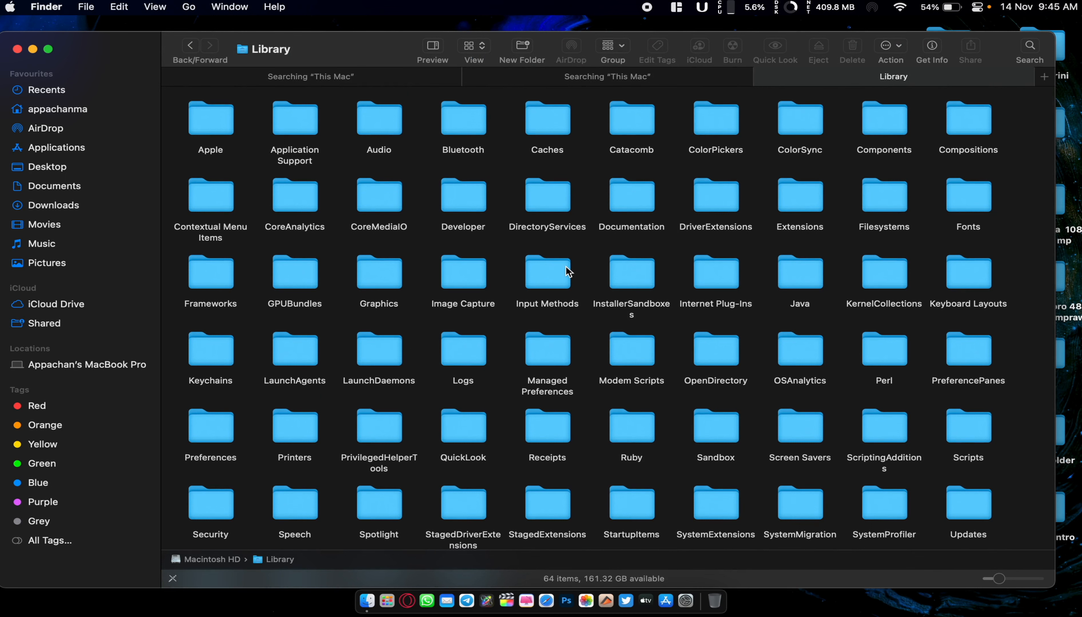
{"action": "scroll", "coordinate": [569, 271], "scroll_direction": "down", "scroll_amount": 3}
{"action": "scroll", "coordinate": [569, 272], "scroll_direction": "up", "scroll_amount": 4}
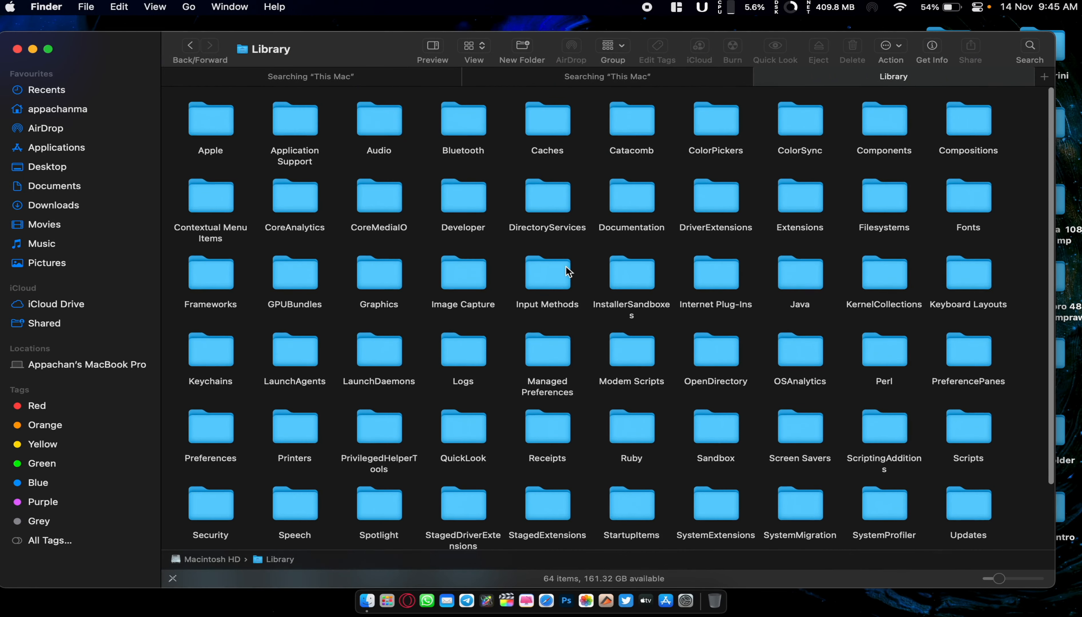
{"action": "left_click", "coordinate": [33, 48]}
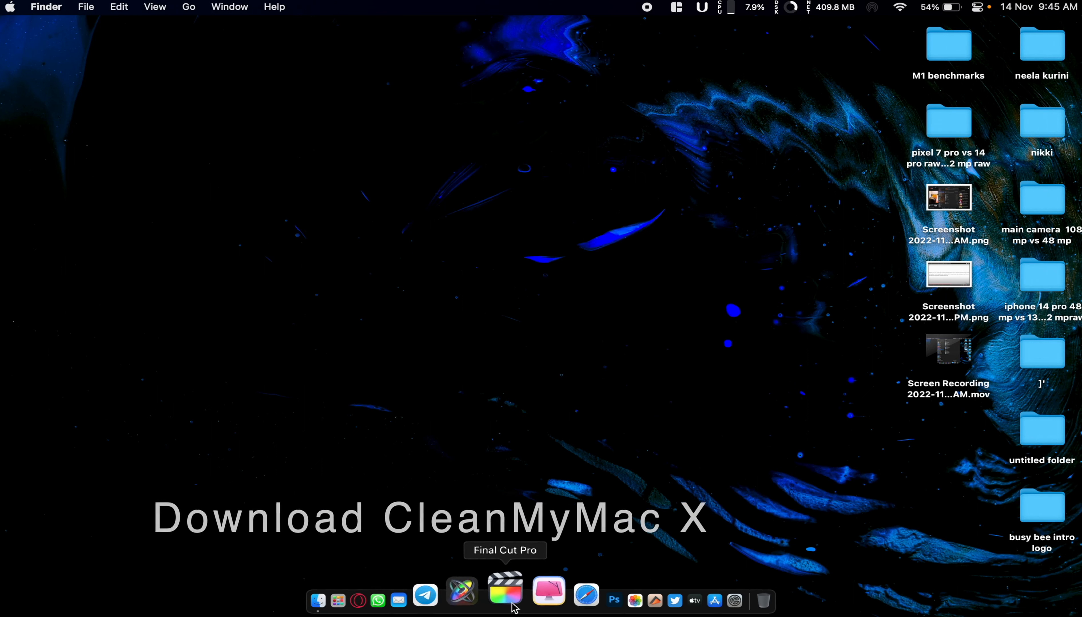
Switch to CleanMyMac X, enlarge its window and run a Space Lens scan of Macintosh HD
{"action": "left_click", "coordinate": [527, 600]}
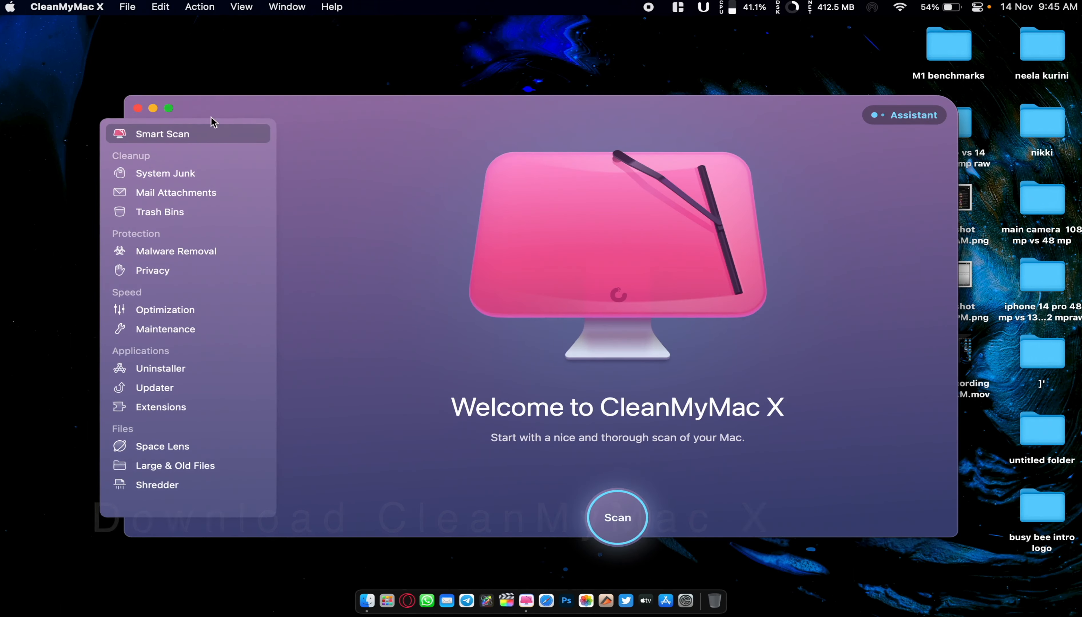
{"action": "double_click", "coordinate": [297, 104]}
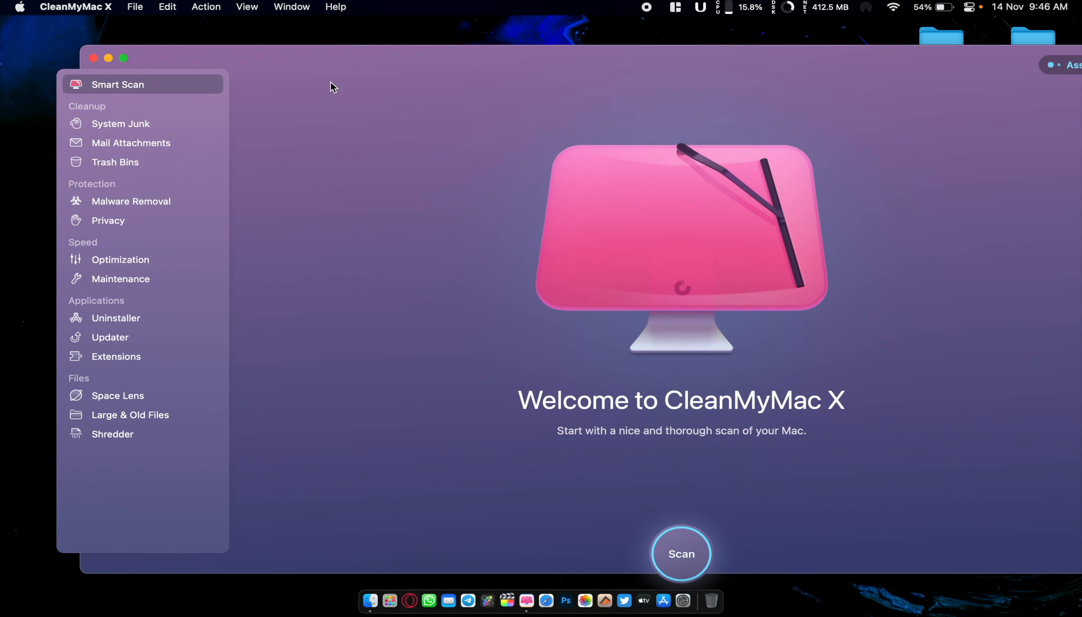
{"action": "left_click_drag", "start_coordinate": [331, 82], "coordinate": [316, 8]}
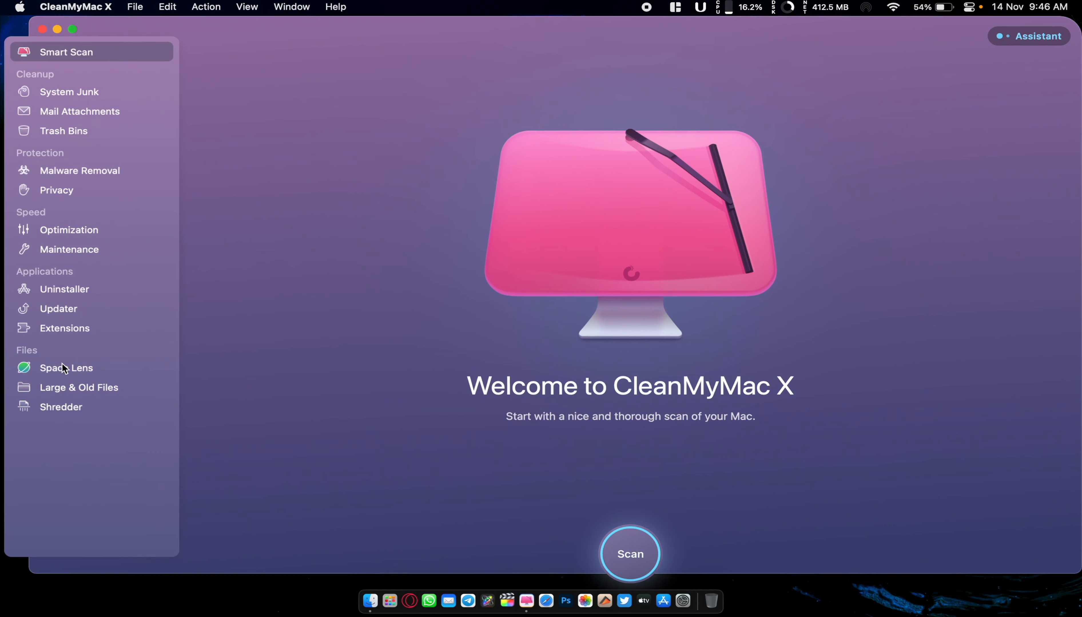
{"action": "left_click", "coordinate": [67, 369]}
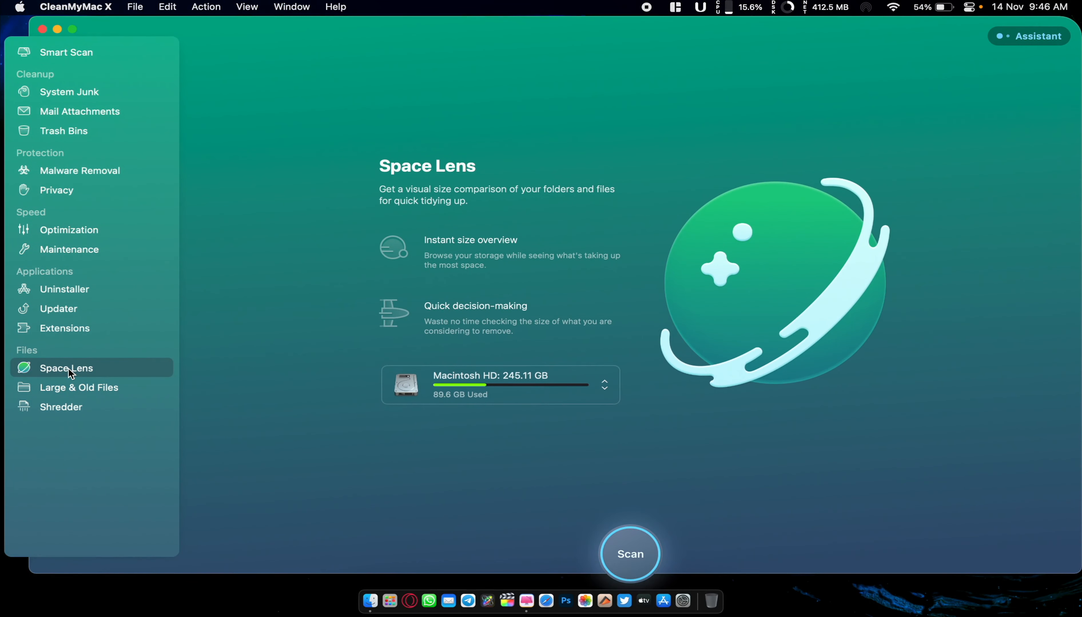
{"action": "left_click", "coordinate": [630, 538]}
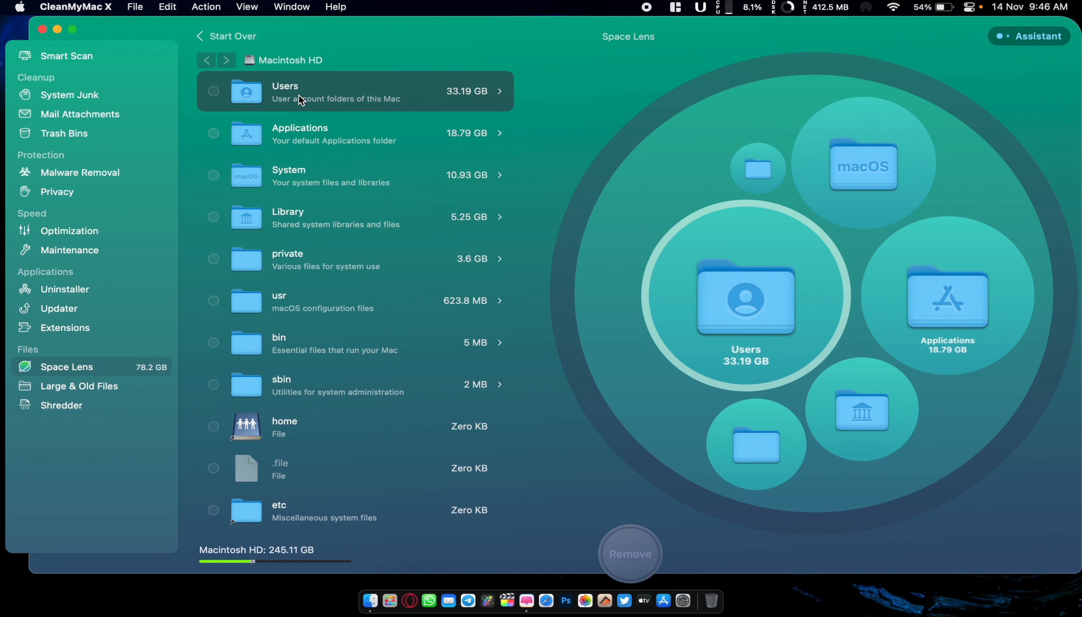
Drill down in the scan results through Users, the home folder and Library to Group Containers
{"action": "double_click", "coordinate": [317, 95]}
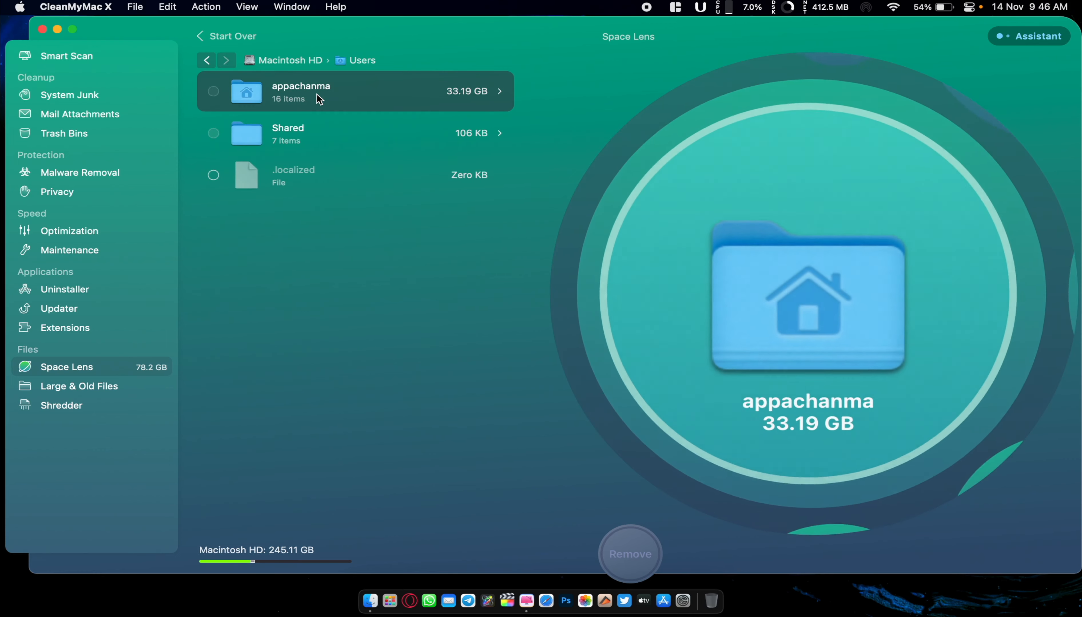
{"action": "double_click", "coordinate": [338, 95]}
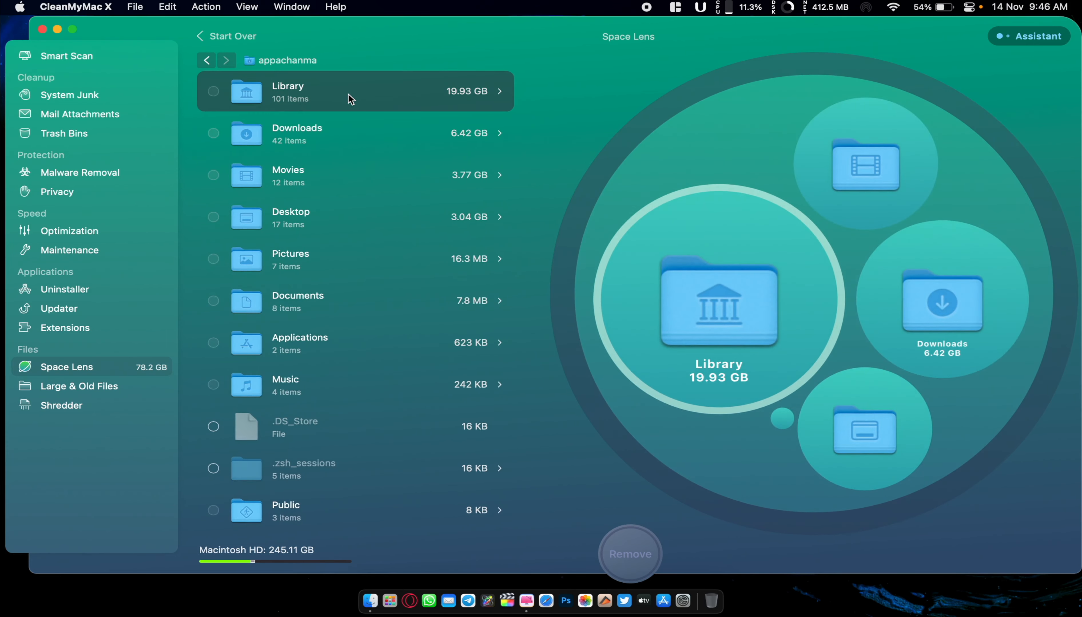
{"action": "double_click", "coordinate": [349, 94]}
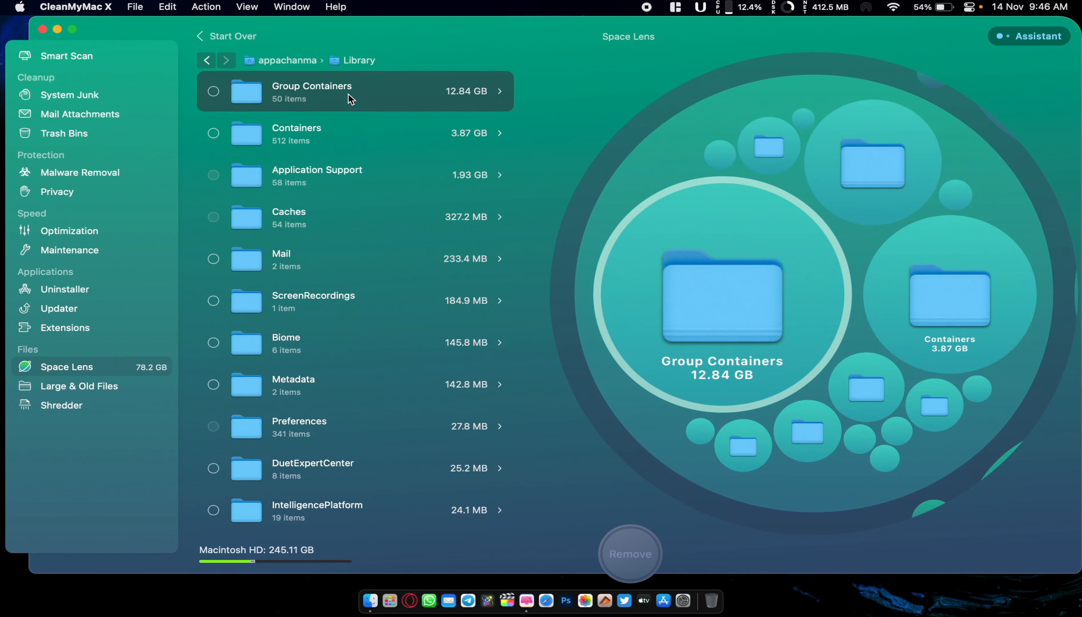
{"action": "double_click", "coordinate": [392, 94]}
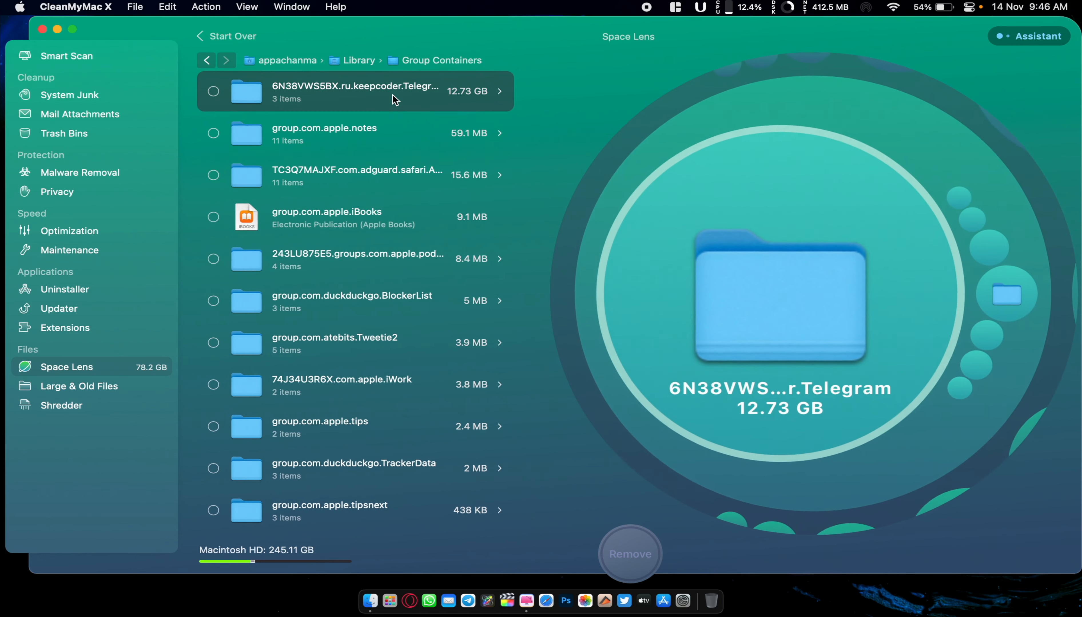
Open the Telegram container's media folder through appstore, the account folder and postbox
{"action": "double_click", "coordinate": [403, 98]}
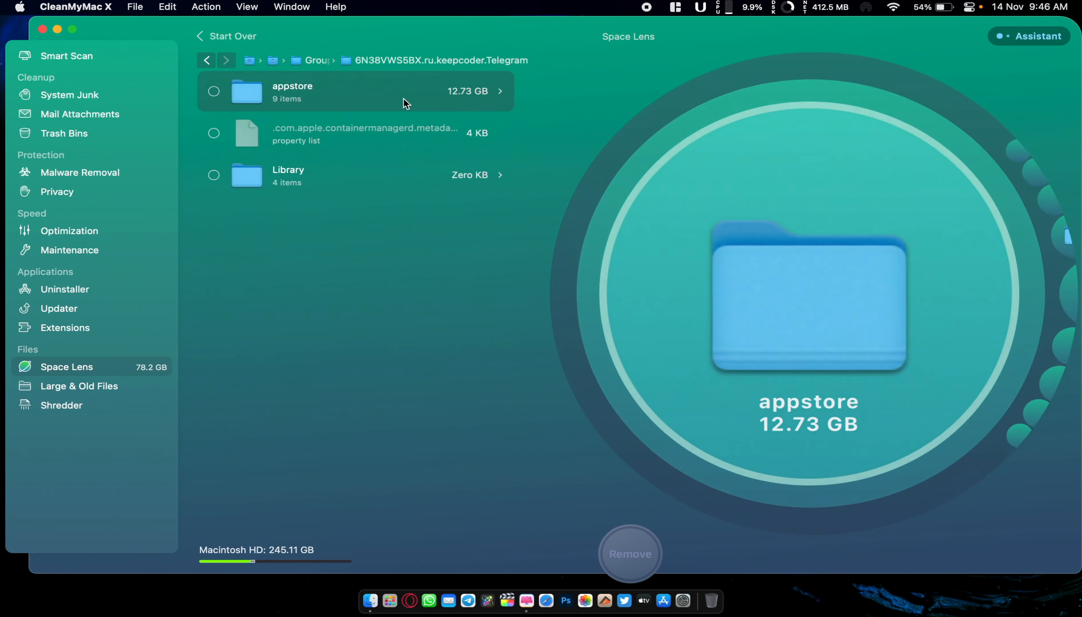
{"action": "double_click", "coordinate": [403, 98]}
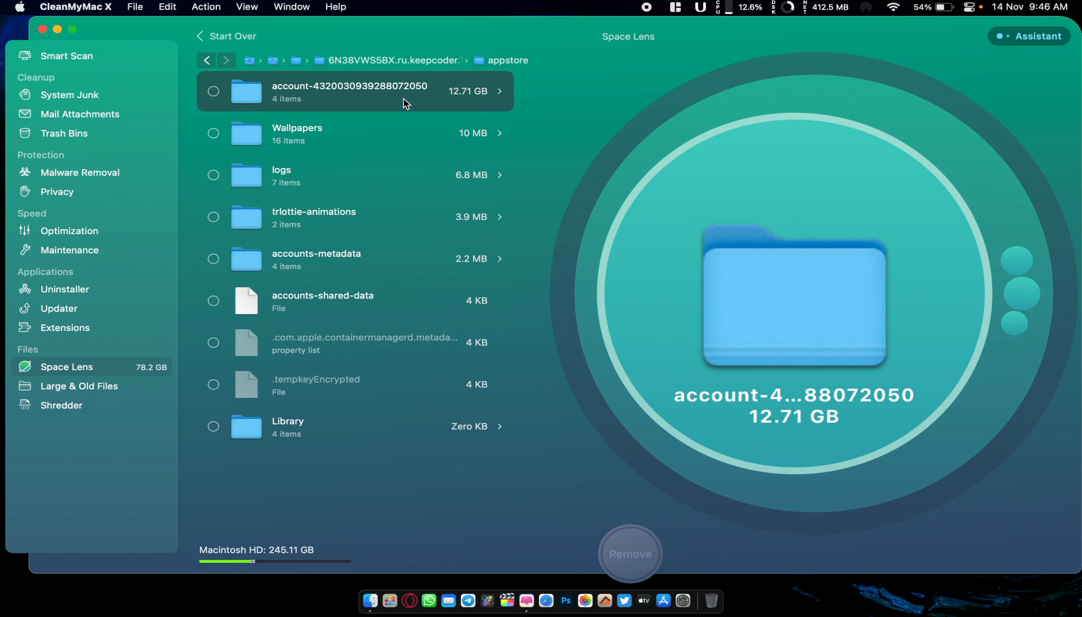
{"action": "double_click", "coordinate": [403, 98]}
{"action": "double_click", "coordinate": [403, 97]}
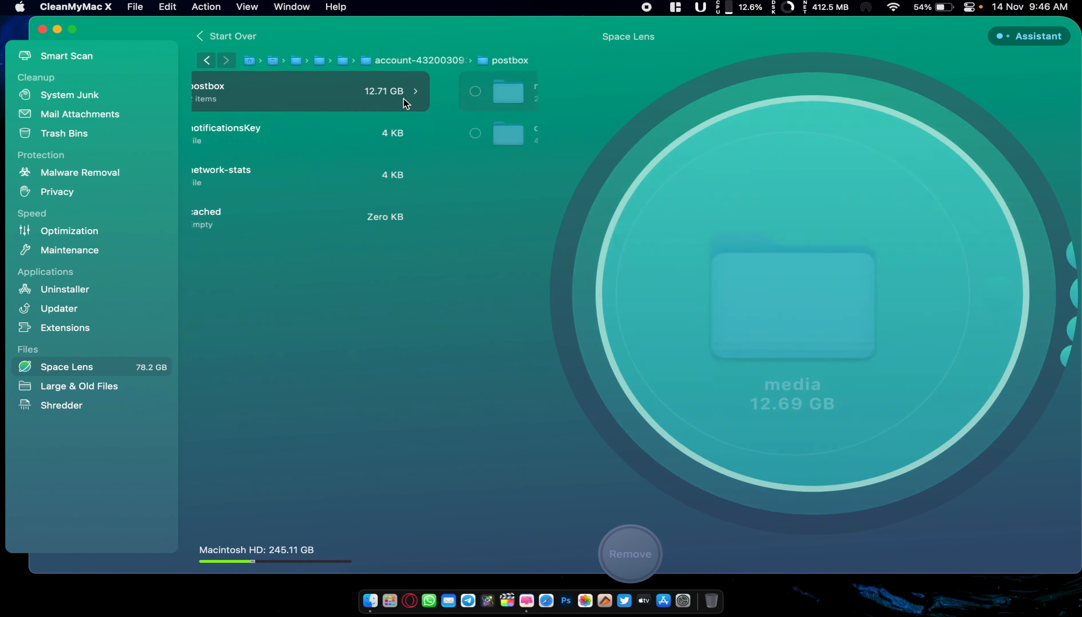
{"action": "double_click", "coordinate": [403, 97]}
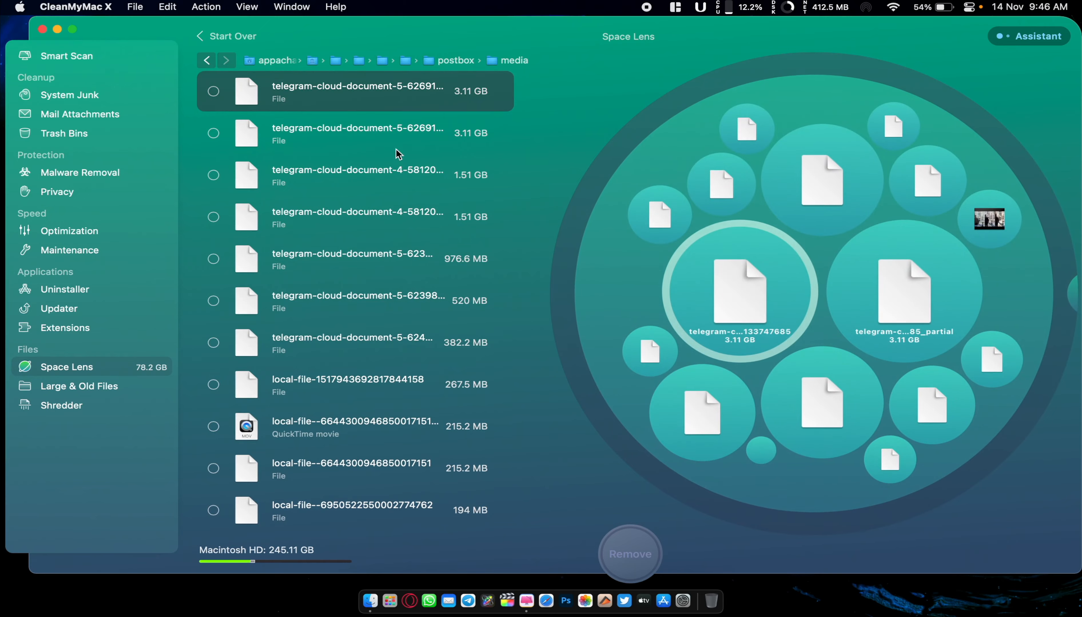
Examine the list of cached Telegram files in the media folder and their sizes
{"action": "scroll", "coordinate": [382, 270], "scroll_direction": "down", "scroll_amount": 15}
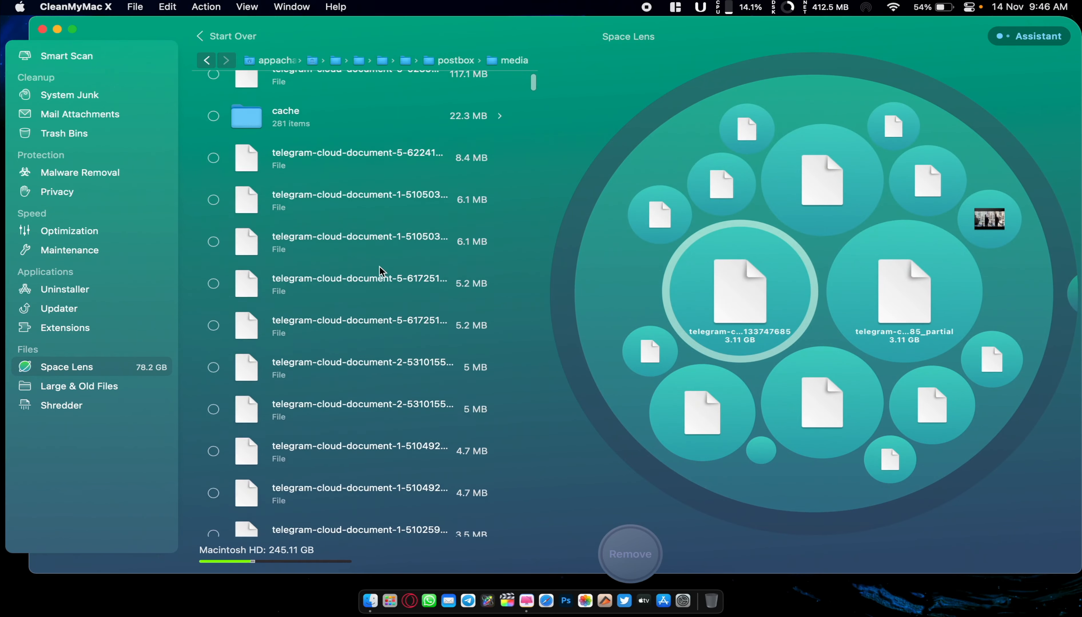
{"action": "scroll", "coordinate": [380, 271], "scroll_direction": "down", "scroll_amount": 20}
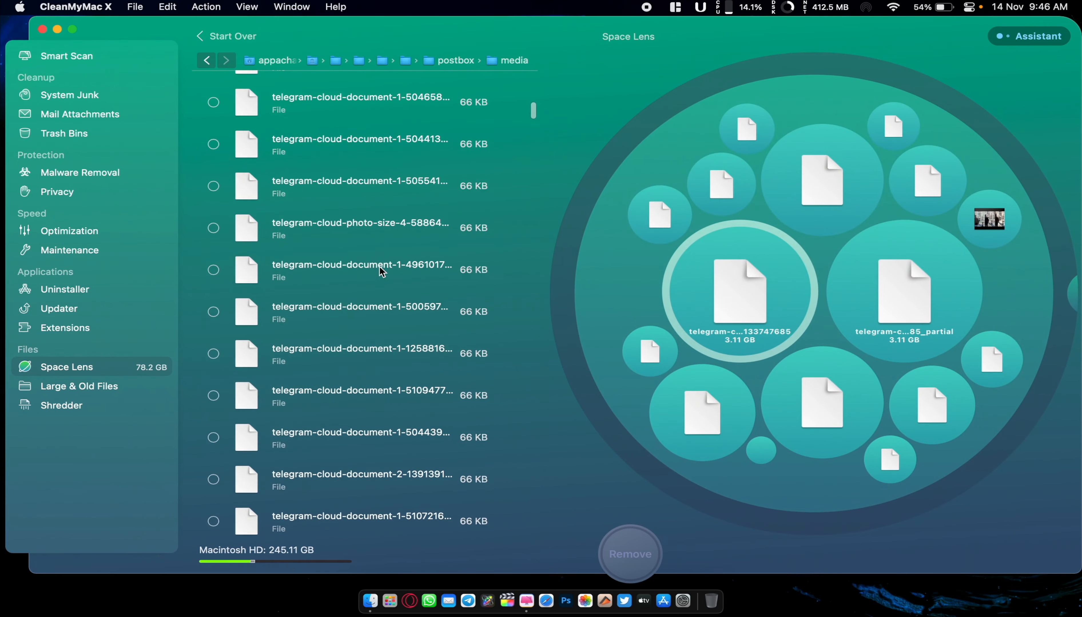
{"action": "scroll", "coordinate": [381, 269], "scroll_direction": "down", "scroll_amount": 20}
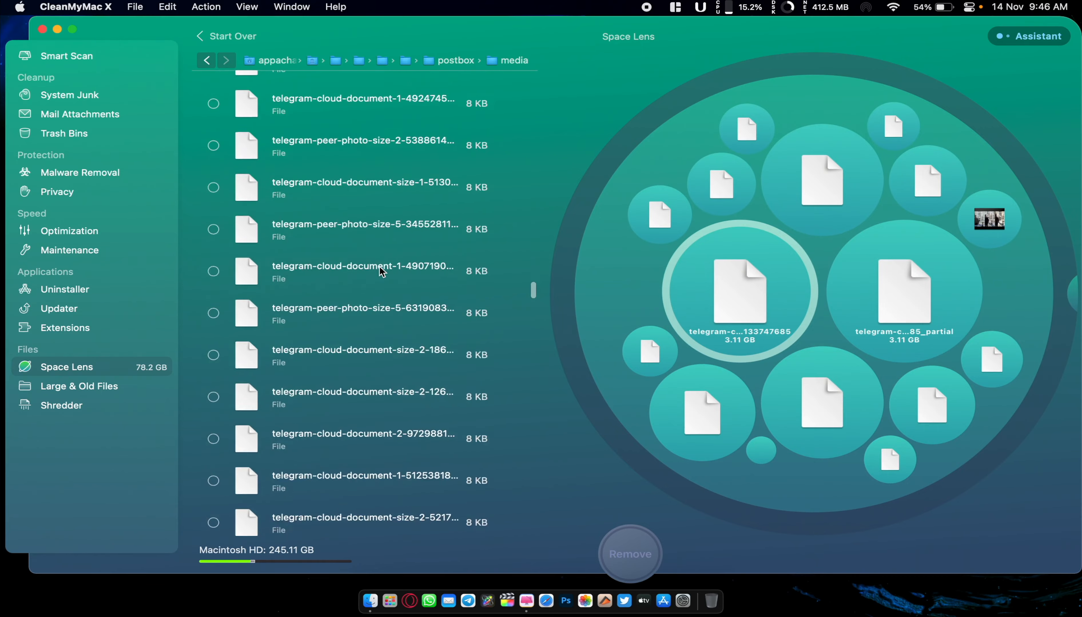
{"action": "scroll", "coordinate": [380, 266], "scroll_direction": "down", "scroll_amount": 20}
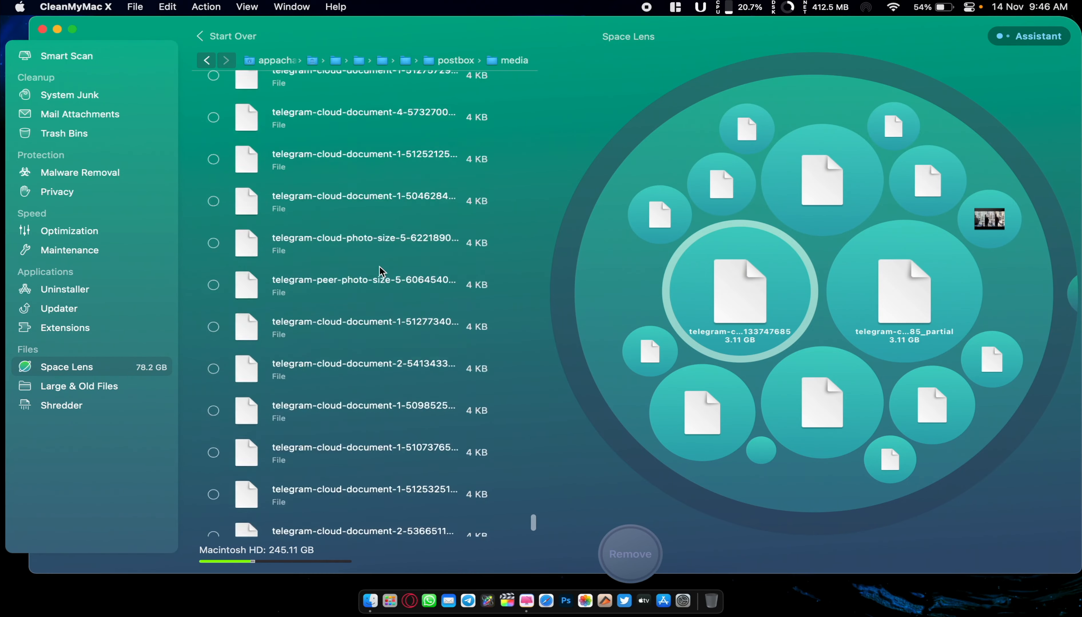
{"action": "scroll", "coordinate": [381, 271], "scroll_direction": "up", "scroll_amount": 10}
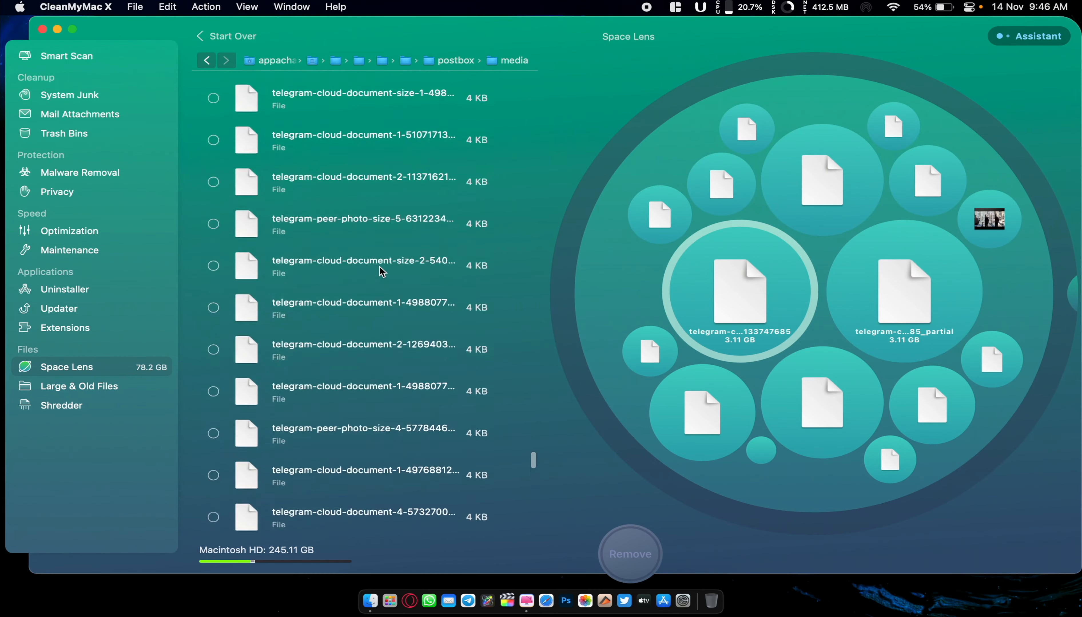
{"action": "scroll", "coordinate": [379, 266], "scroll_direction": "up", "scroll_amount": 10}
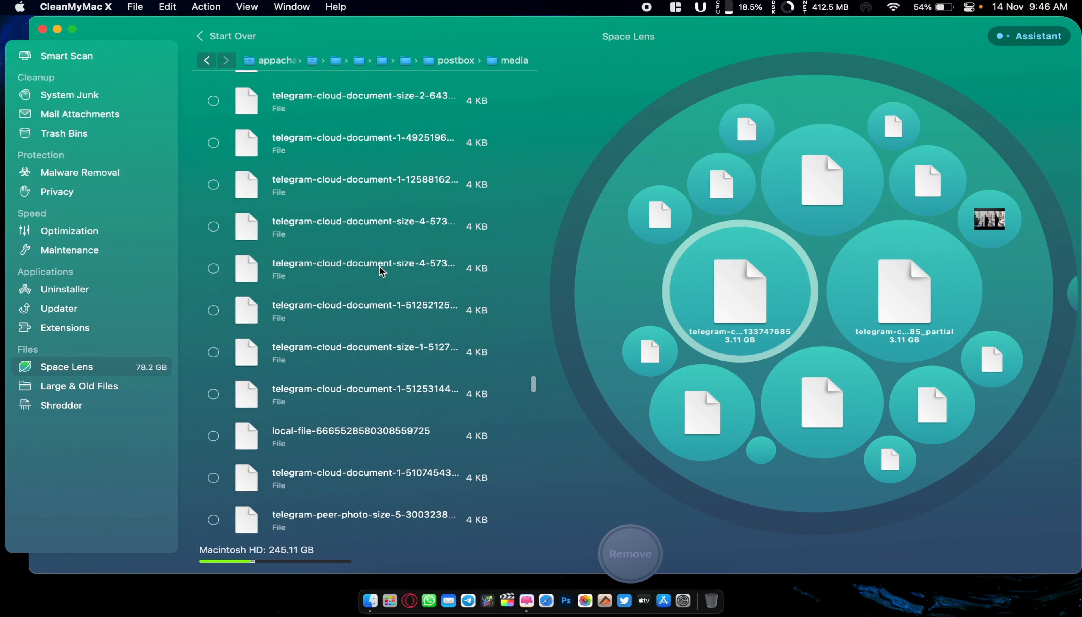
{"action": "scroll", "coordinate": [379, 267], "scroll_direction": "up", "scroll_amount": 10}
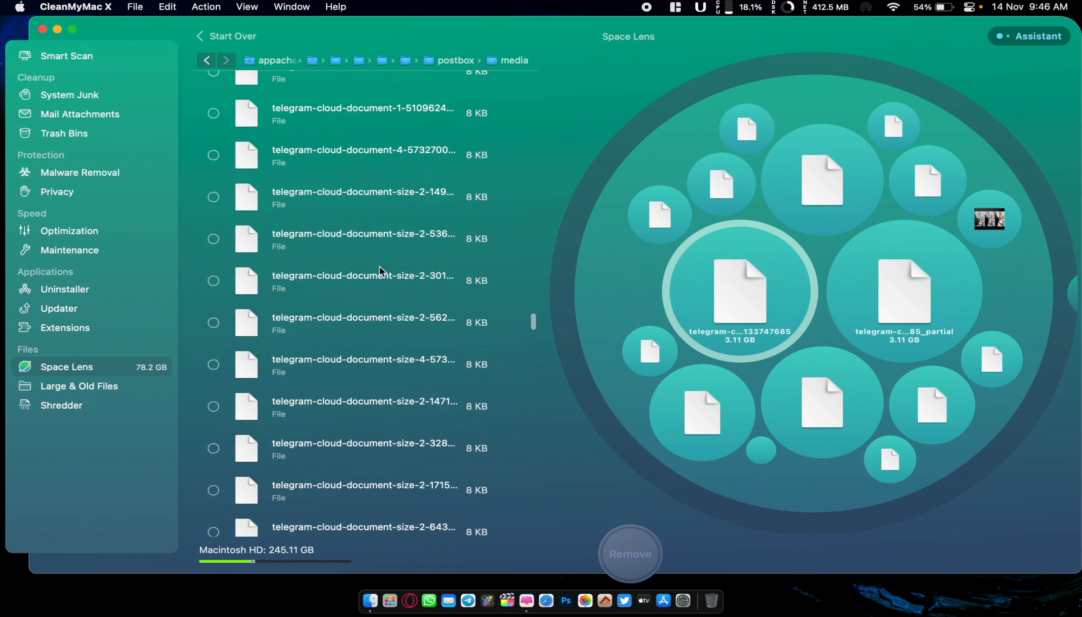
{"action": "scroll", "coordinate": [382, 272], "scroll_direction": "up", "scroll_amount": 10}
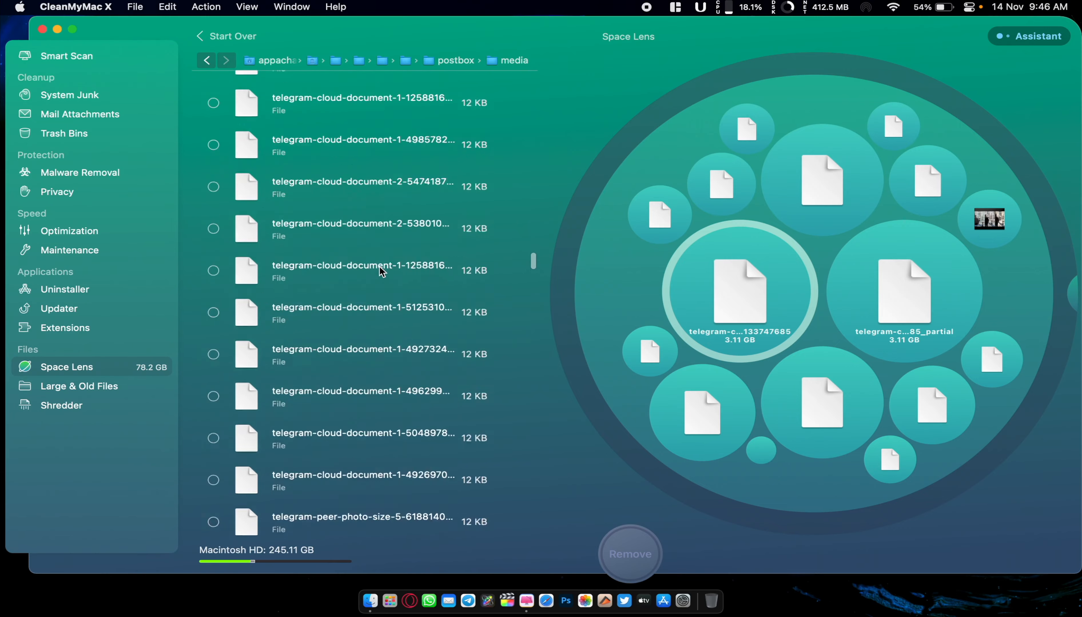
{"action": "scroll", "coordinate": [381, 271], "scroll_direction": "up", "scroll_amount": 10}
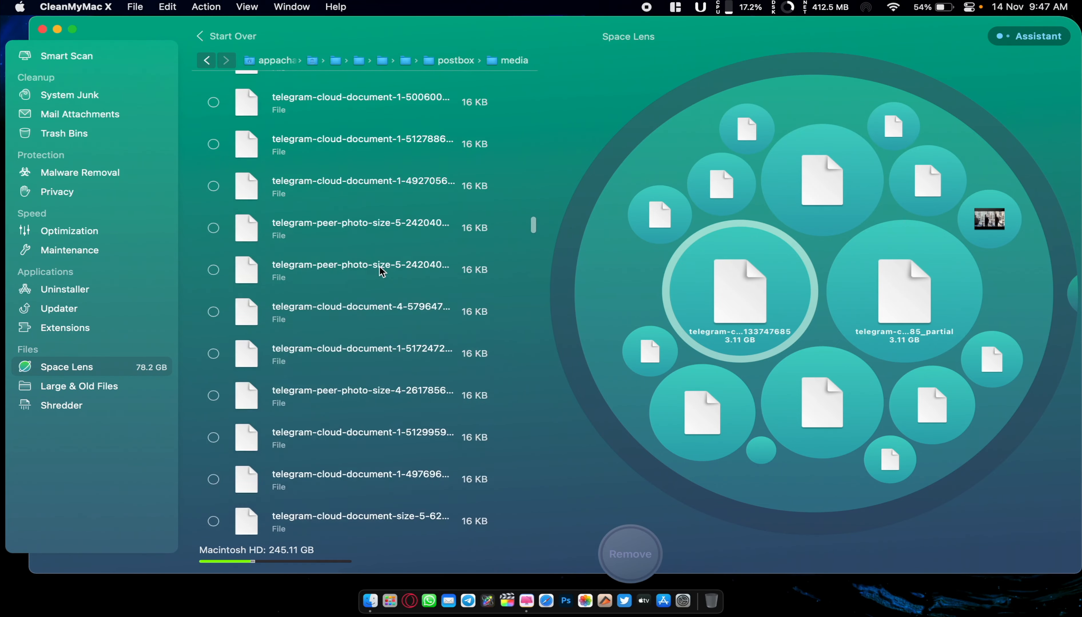
{"action": "scroll", "coordinate": [381, 272], "scroll_direction": "up", "scroll_amount": 10}
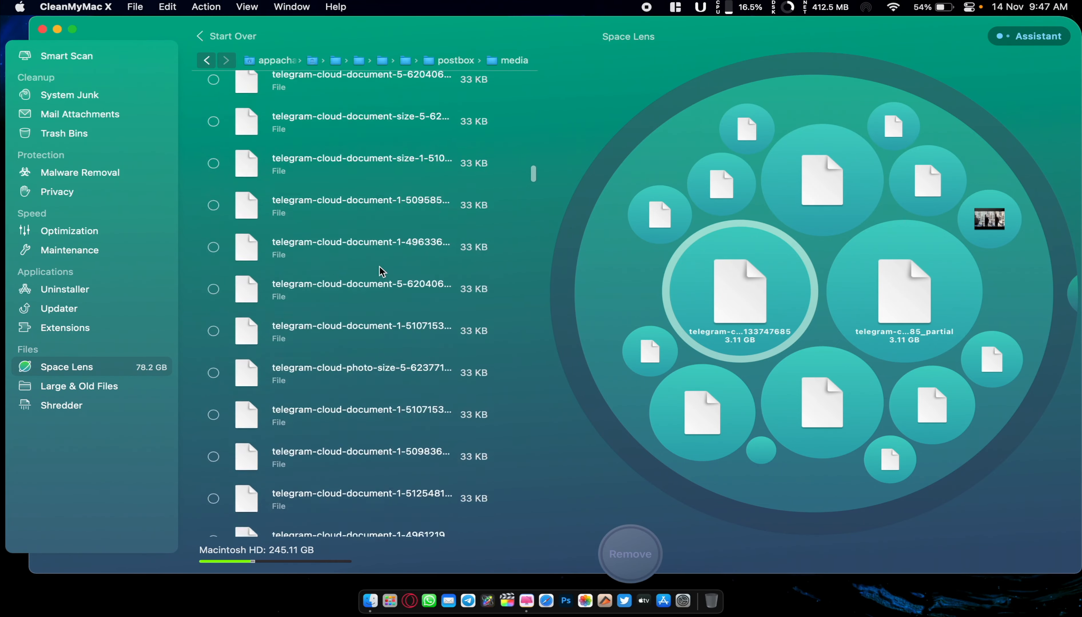
{"action": "scroll", "coordinate": [381, 272], "scroll_direction": "up", "scroll_amount": 3}
Go back to the postbox folder, select its media folder and permanently remove it, confirming the removal
{"action": "left_click", "coordinate": [213, 61]}
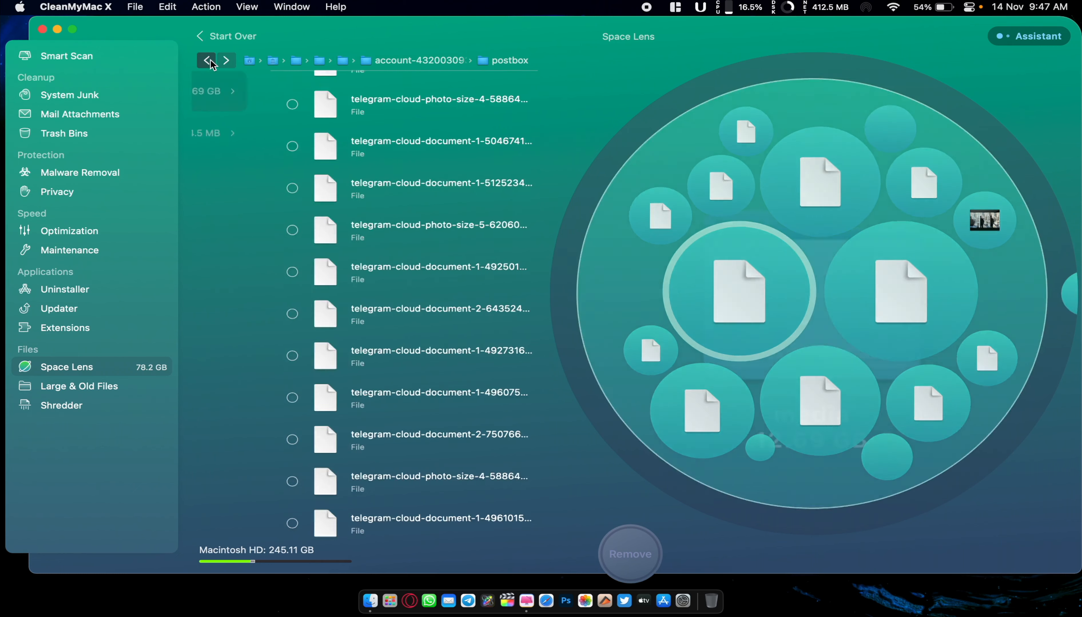
{"action": "left_click", "coordinate": [214, 91]}
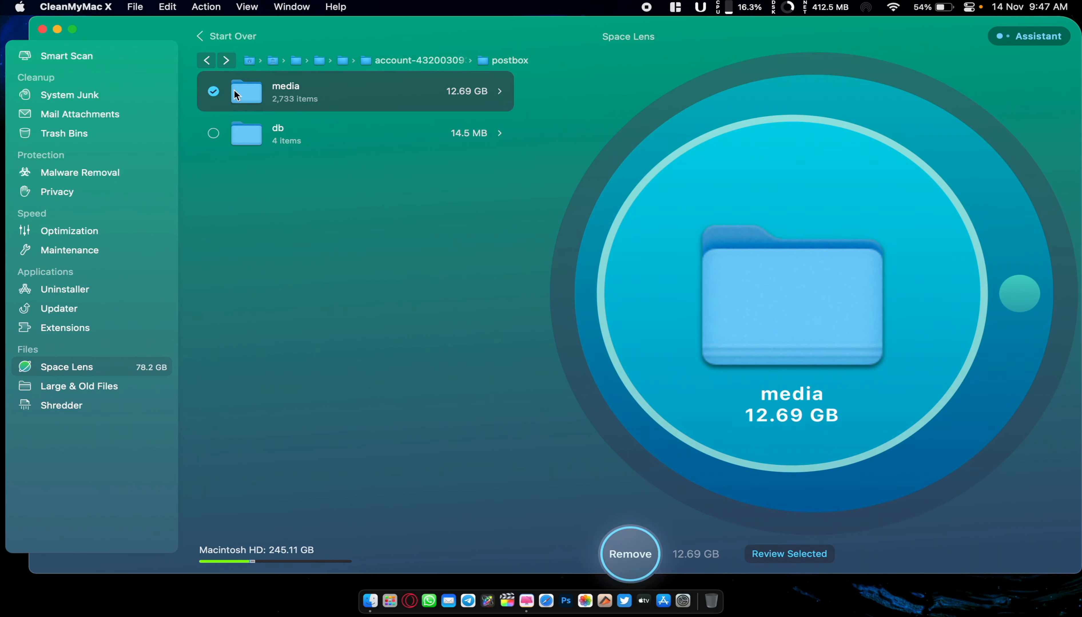
{"action": "right_click", "coordinate": [294, 91]}
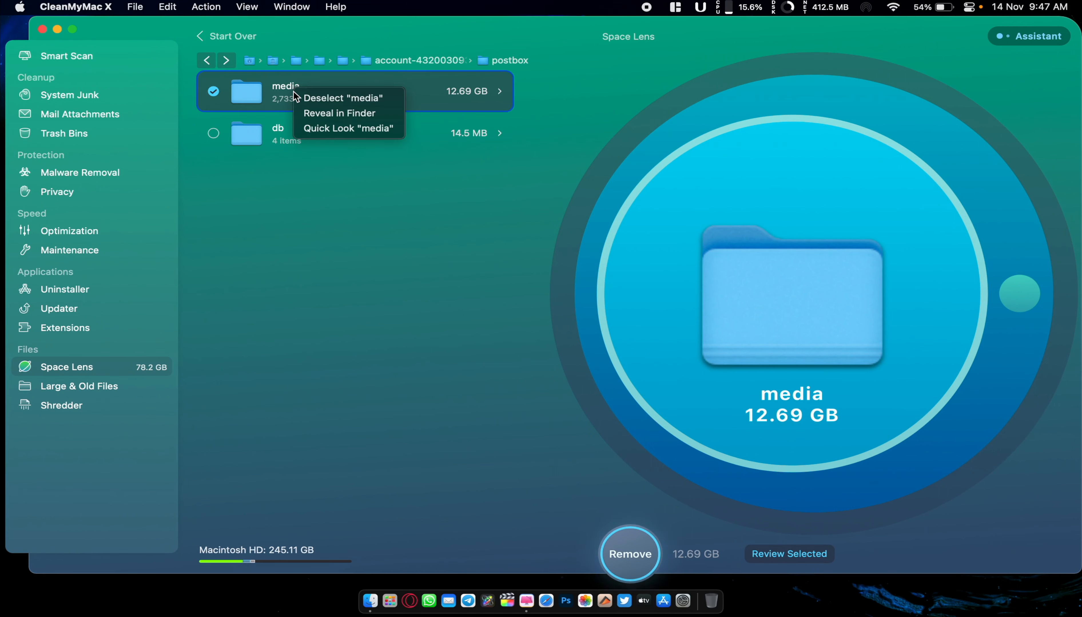
{"action": "left_click", "coordinate": [529, 389]}
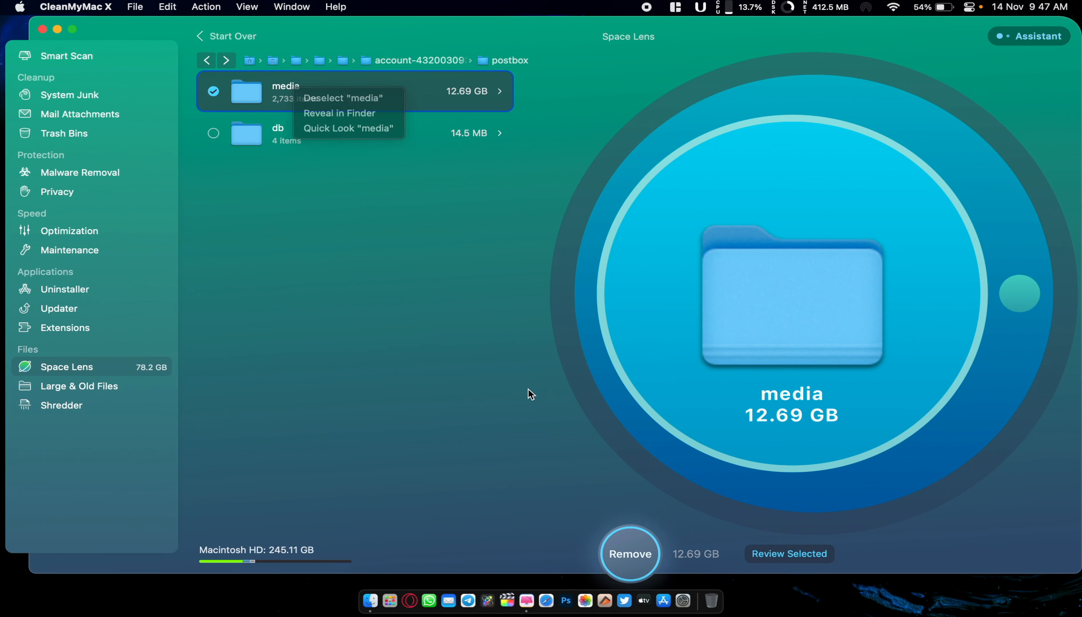
{"action": "left_click", "coordinate": [627, 557]}
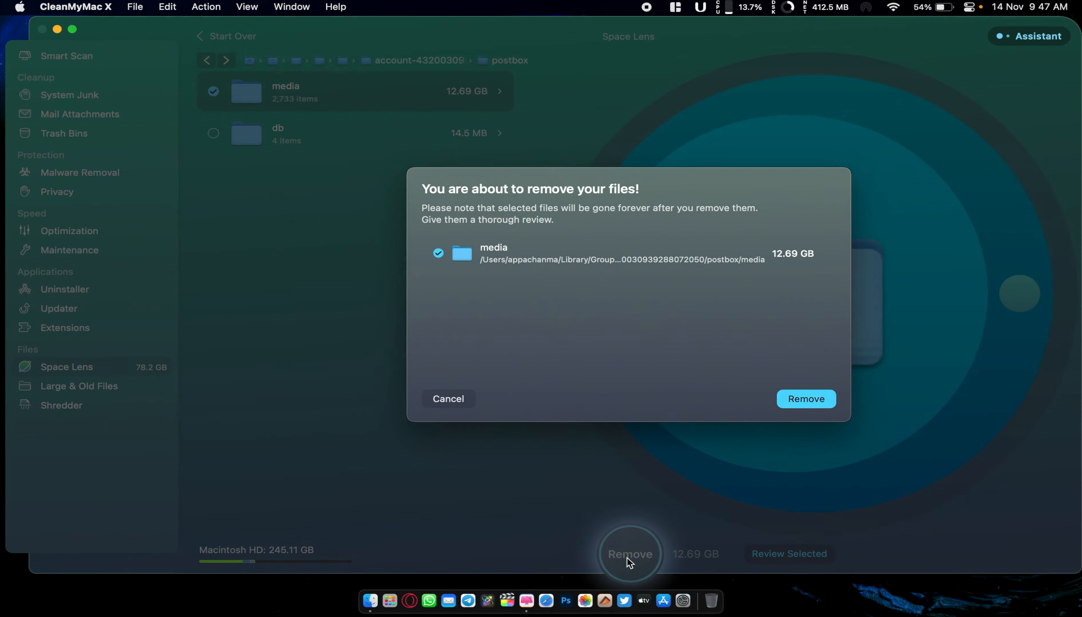
{"action": "left_click", "coordinate": [806, 398]}
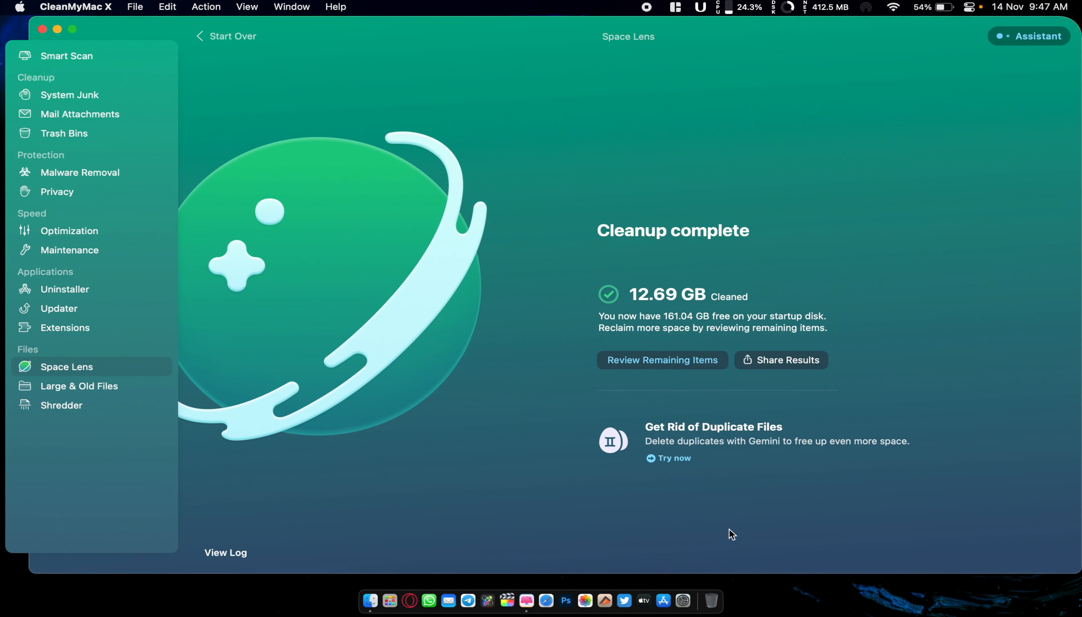
Switch to System Settings, check the System Data share in the General Storage overview, and minimise the window
{"action": "left_click", "coordinate": [683, 599]}
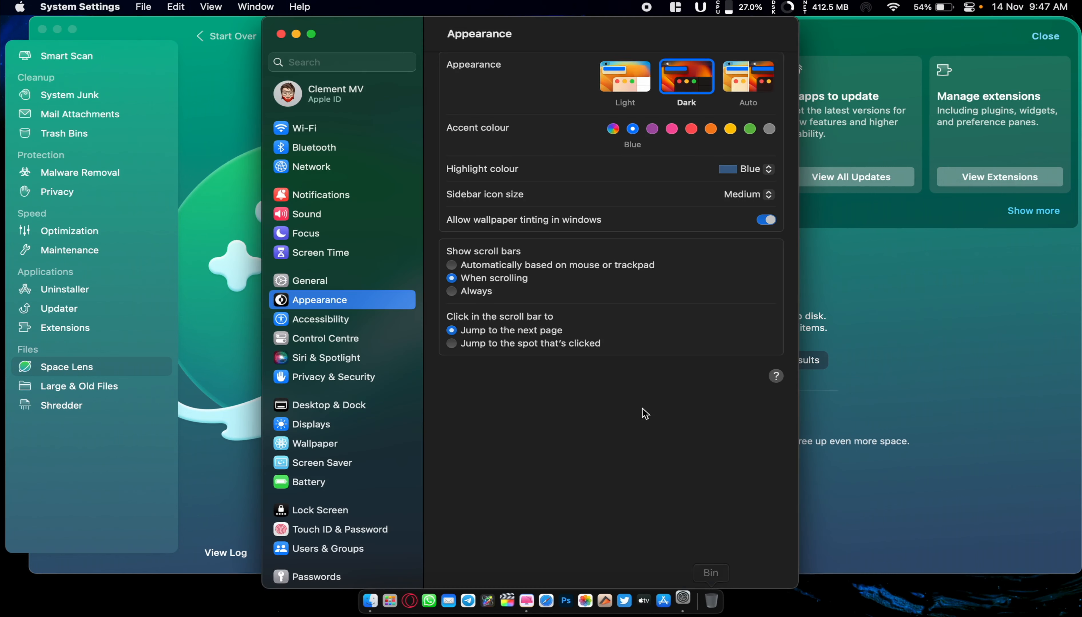
{"action": "left_click", "coordinate": [317, 280]}
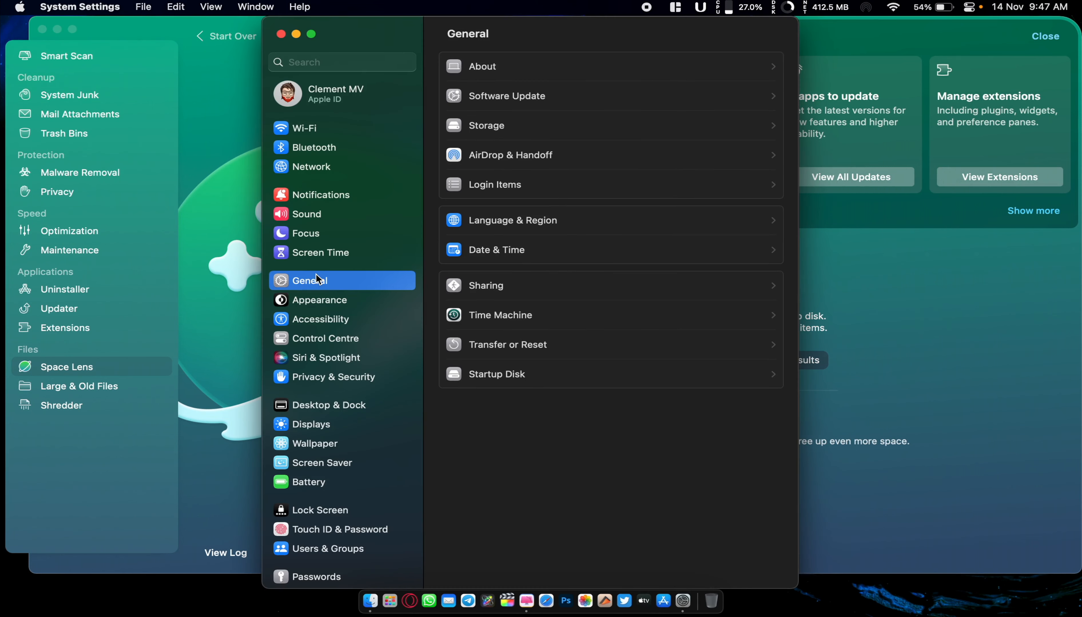
{"action": "left_click", "coordinate": [494, 125]}
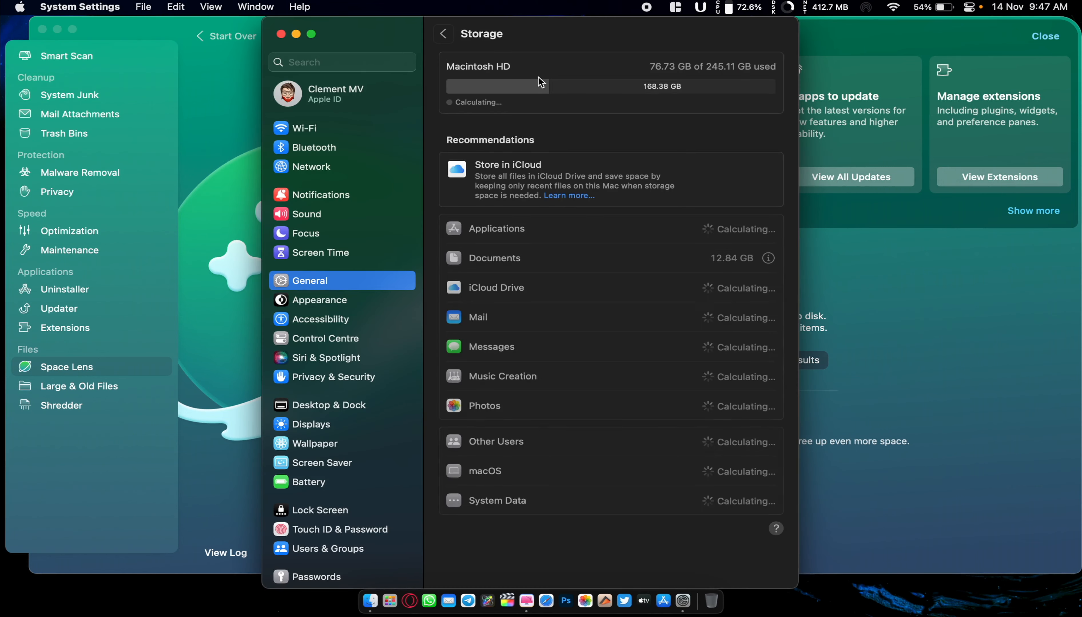
{"action": "mouse_move", "coordinate": [539, 91]}
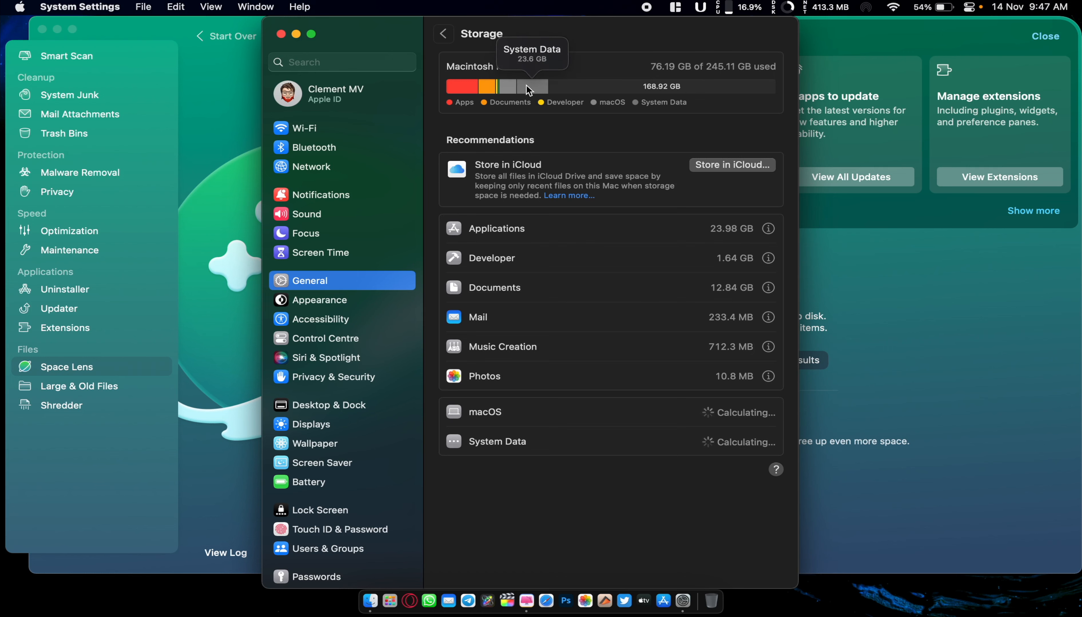
{"action": "left_click", "coordinate": [296, 34]}
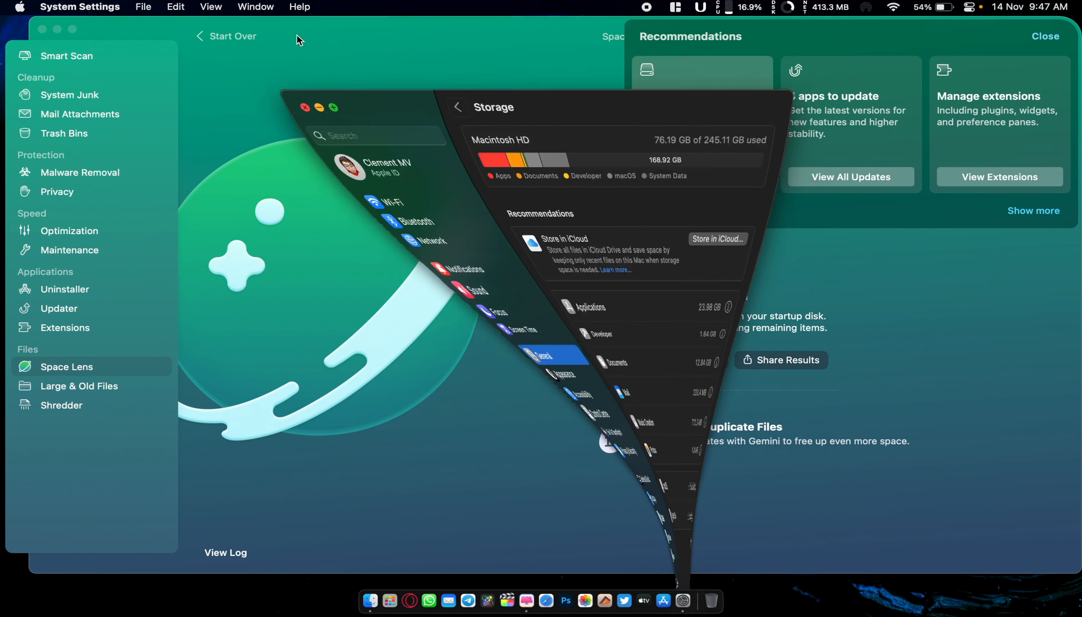
Return to CleanMyMac X, start Space Lens over and run a new scan of Macintosh HD
{"action": "left_click", "coordinate": [54, 29]}
{"action": "left_click", "coordinate": [526, 608]}
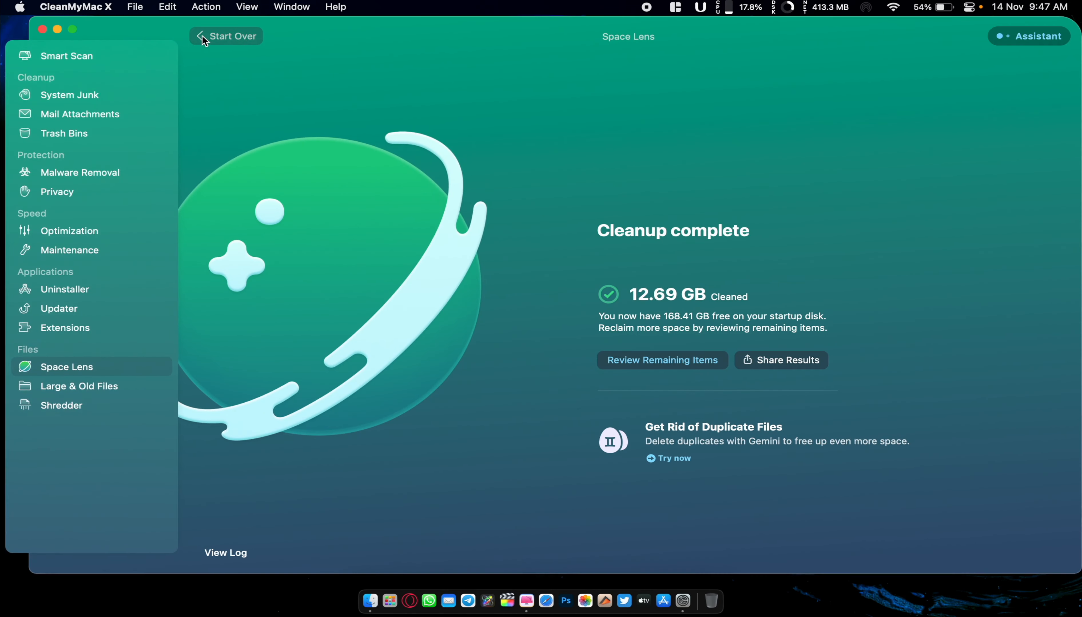
{"action": "left_click", "coordinate": [202, 36]}
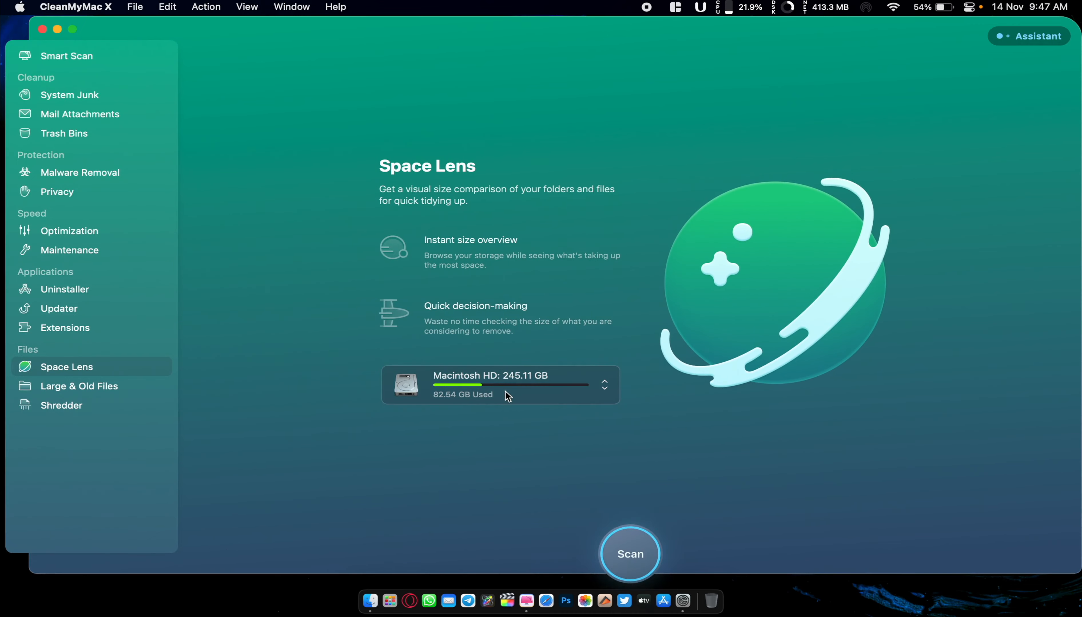
{"action": "left_click", "coordinate": [629, 541]}
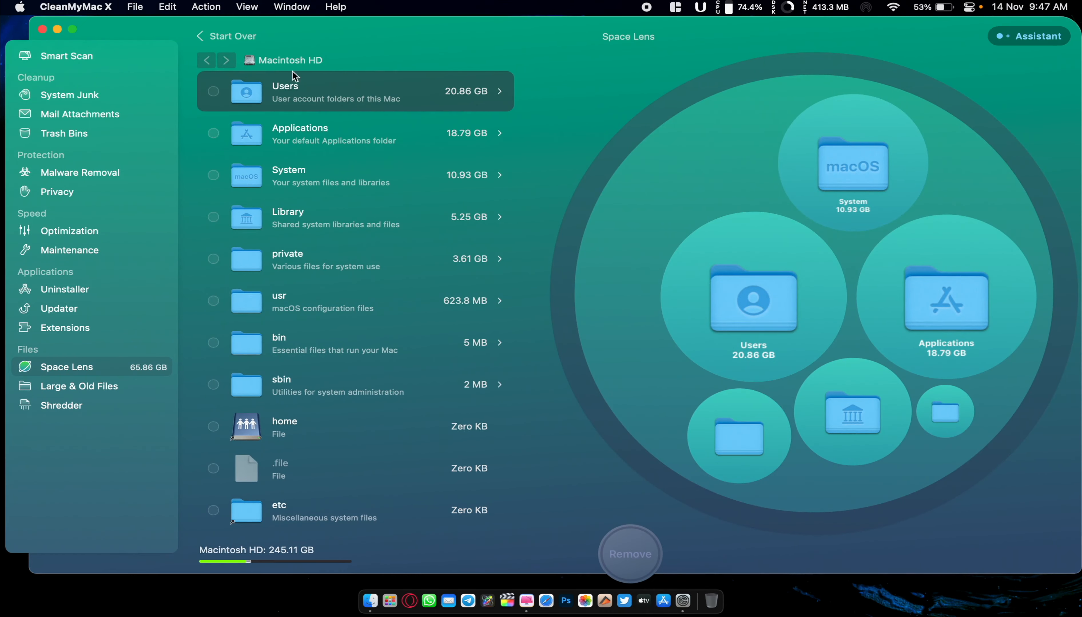
Drill down in the new scan results through Users and the home folder to Library
{"action": "left_click", "coordinate": [367, 91]}
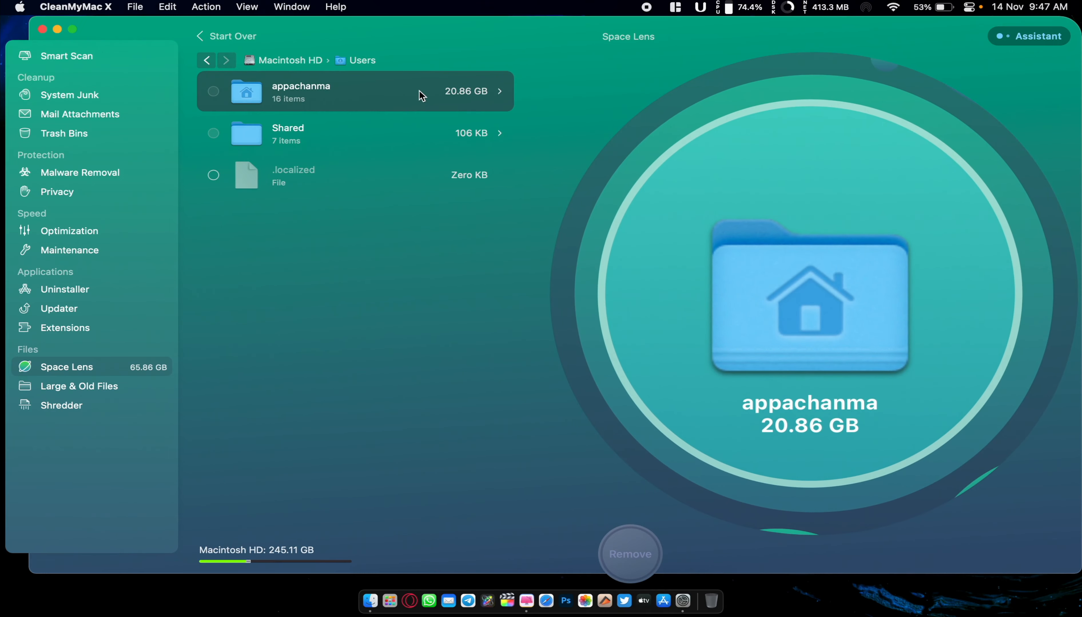
{"action": "left_click", "coordinate": [419, 91]}
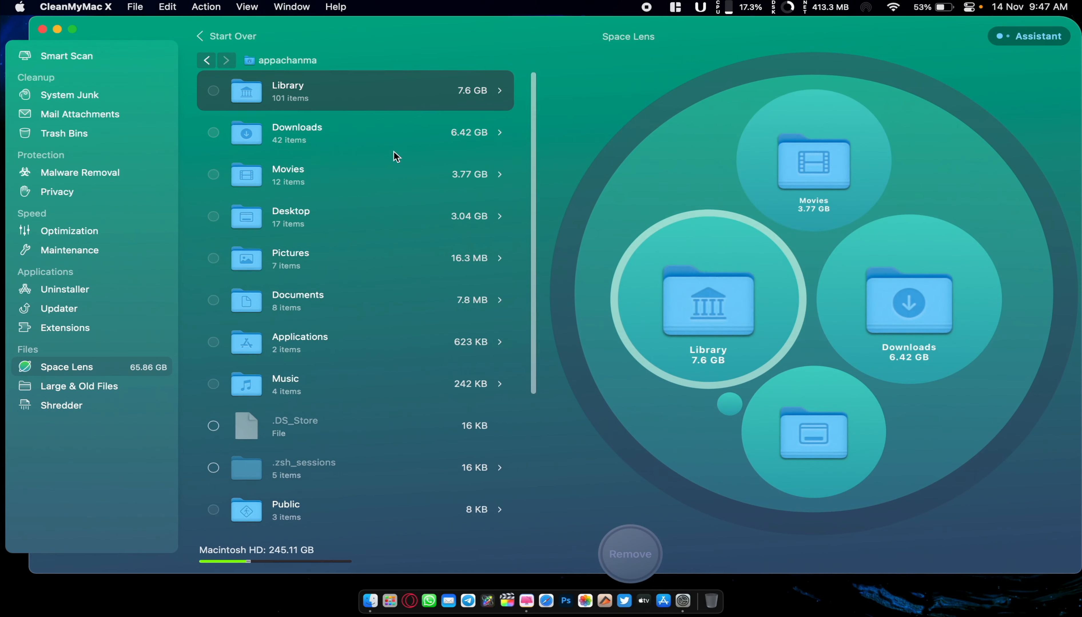
{"action": "scroll", "coordinate": [396, 156], "scroll_direction": "down", "scroll_amount": 3}
{"action": "scroll", "coordinate": [394, 151], "scroll_direction": "down", "scroll_amount": 2}
{"action": "scroll", "coordinate": [394, 151], "scroll_direction": "up", "scroll_amount": 5}
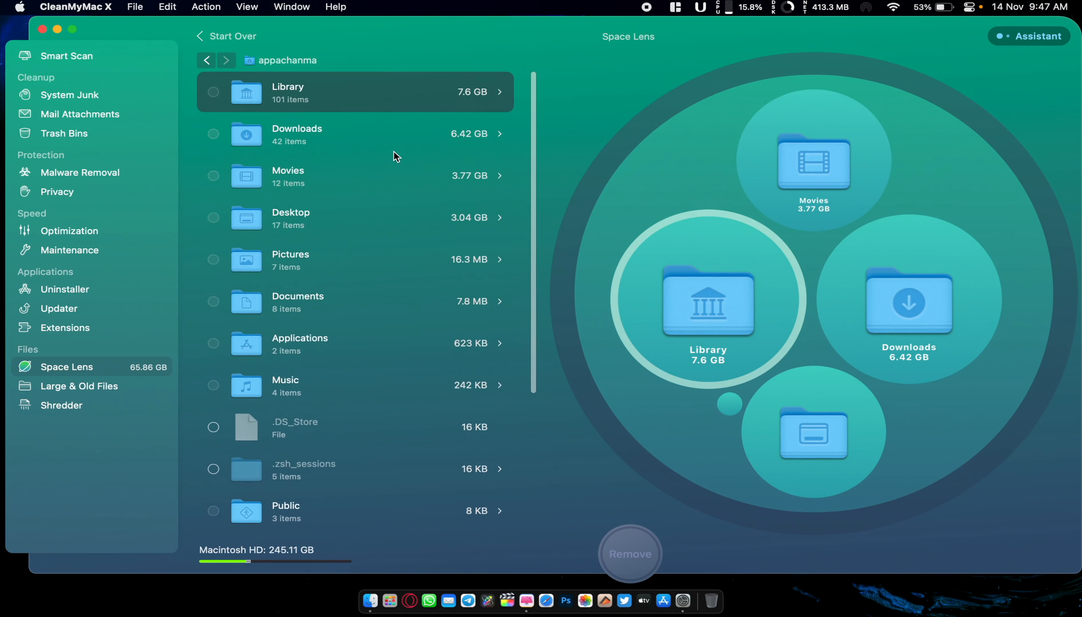
{"action": "left_click", "coordinate": [239, 106]}
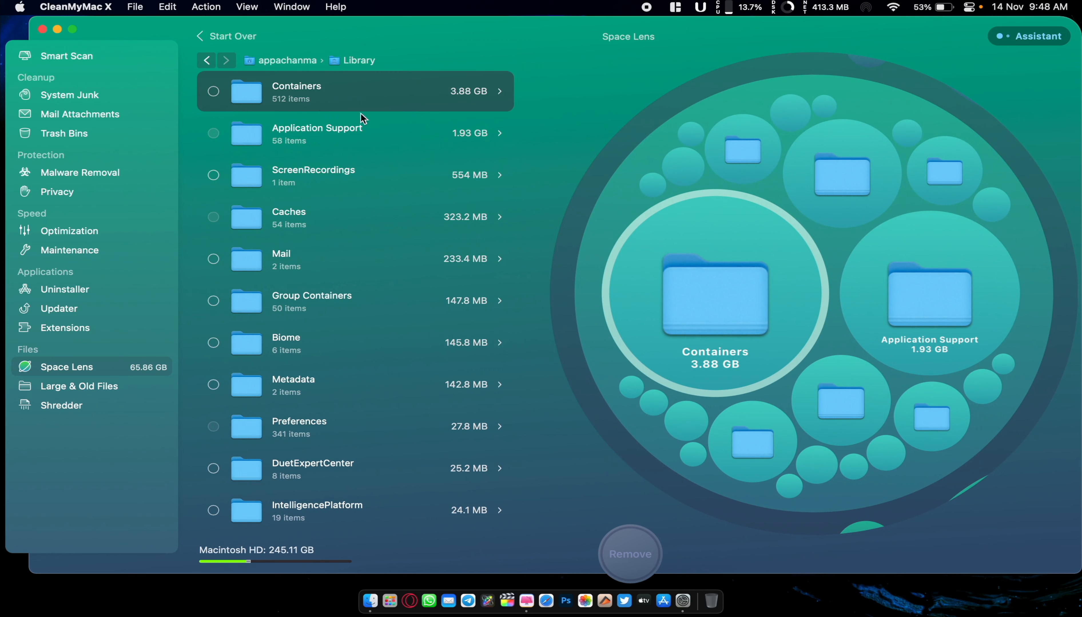
Review the app containers and their sizes in the Containers folder, and go back to Library
{"action": "left_click", "coordinate": [277, 90]}
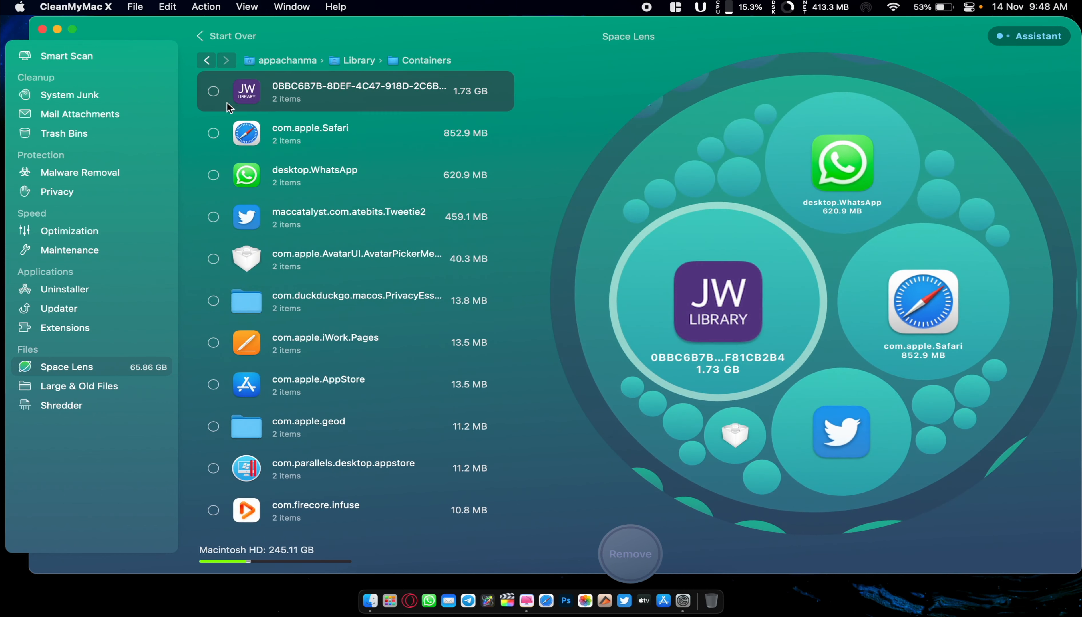
{"action": "scroll", "coordinate": [257, 242], "scroll_direction": "down", "scroll_amount": 5}
{"action": "scroll", "coordinate": [256, 242], "scroll_direction": "up", "scroll_amount": 5}
{"action": "left_click", "coordinate": [207, 60]}
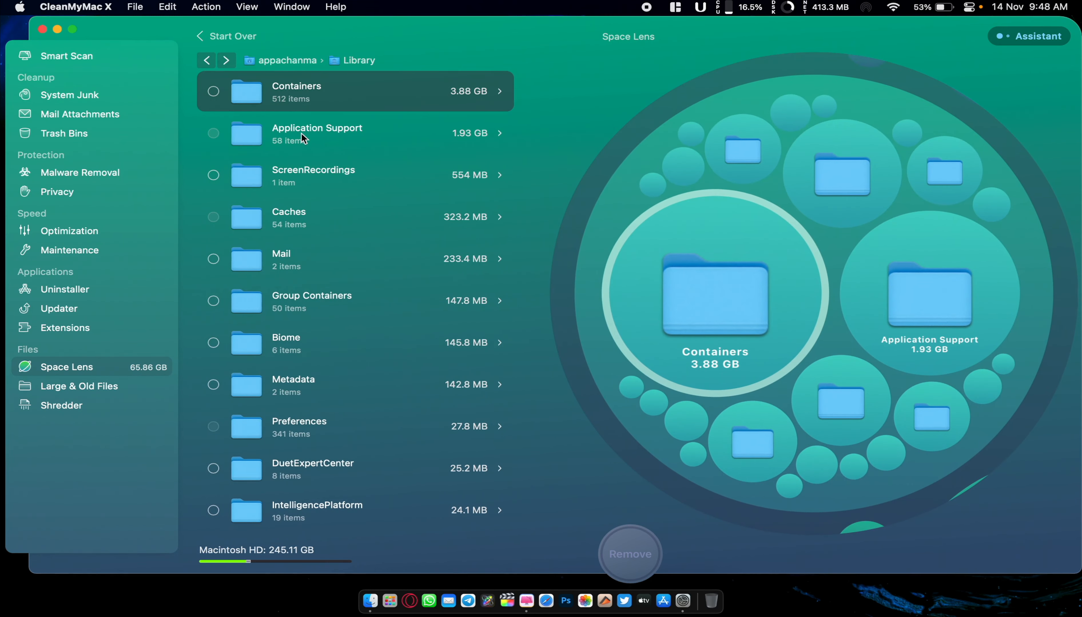
Open the Application Support folder and examine its subfolders and their sizes for large leftover data
{"action": "left_click", "coordinate": [302, 133]}
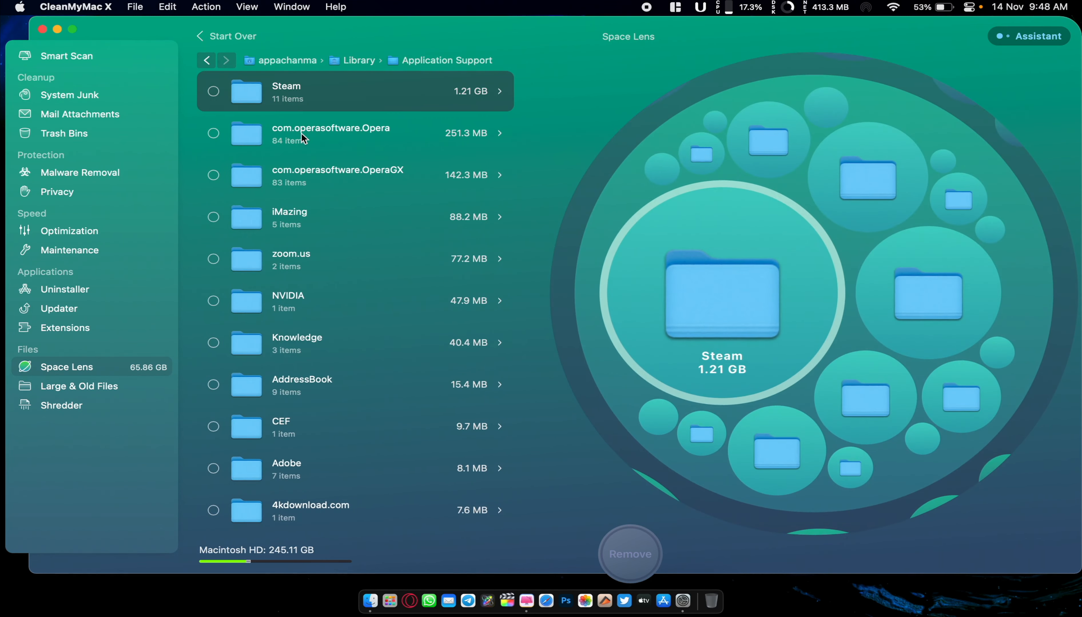
{"action": "scroll", "coordinate": [301, 134], "scroll_direction": "down", "scroll_amount": 1}
{"action": "scroll", "coordinate": [302, 133], "scroll_direction": "up", "scroll_amount": 1}
{"action": "scroll", "coordinate": [302, 133], "scroll_direction": "down", "scroll_amount": 5}
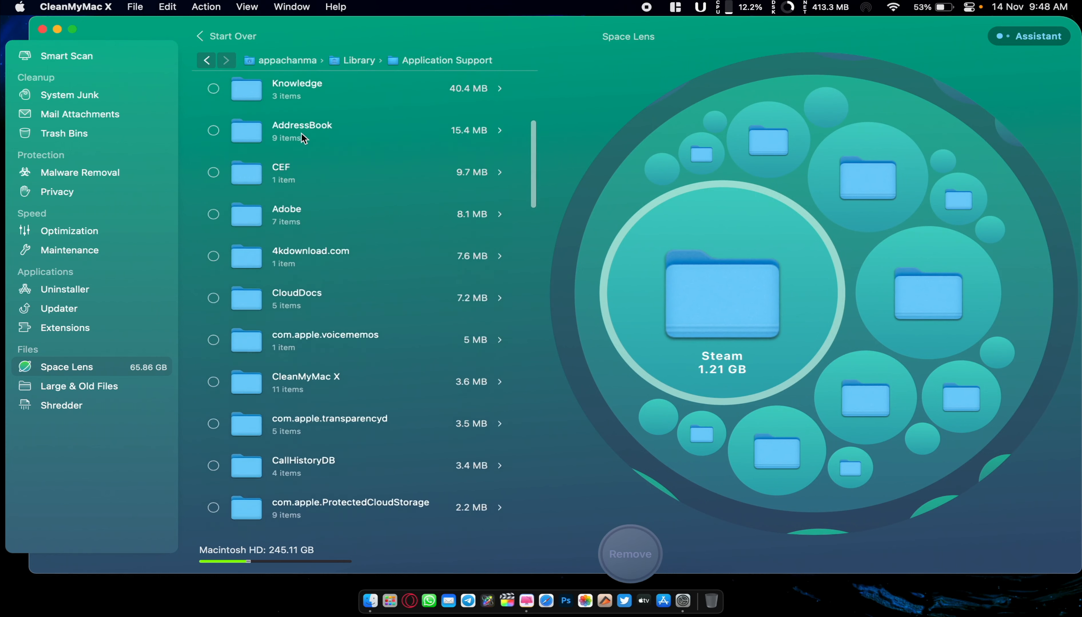
{"action": "scroll", "coordinate": [302, 133], "scroll_direction": "up", "scroll_amount": 5}
{"action": "scroll", "coordinate": [302, 136], "scroll_direction": "down", "scroll_amount": 1}
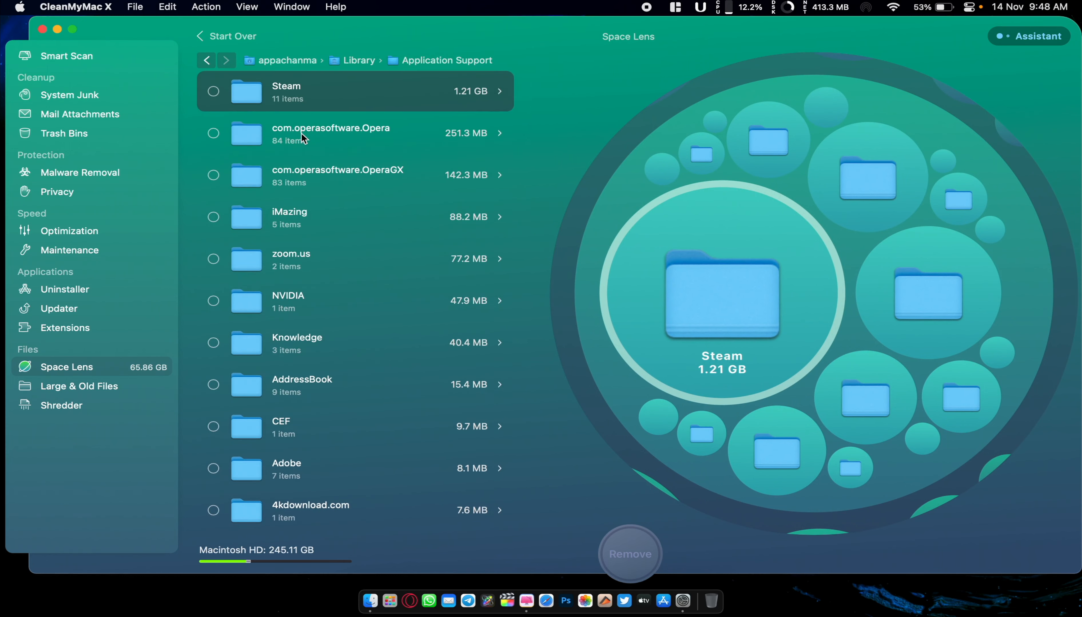
{"action": "scroll", "coordinate": [302, 134], "scroll_direction": "down", "scroll_amount": 5}
{"action": "scroll", "coordinate": [302, 134], "scroll_direction": "up", "scroll_amount": 5}
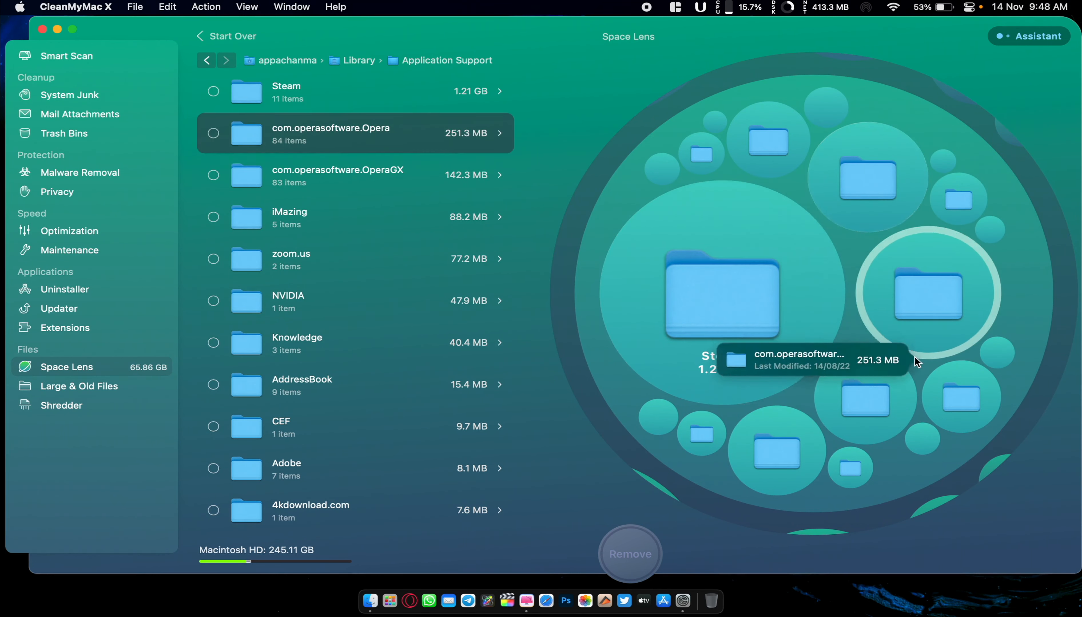
{"action": "scroll", "coordinate": [223, 171], "scroll_direction": "up", "scroll_amount": 1}
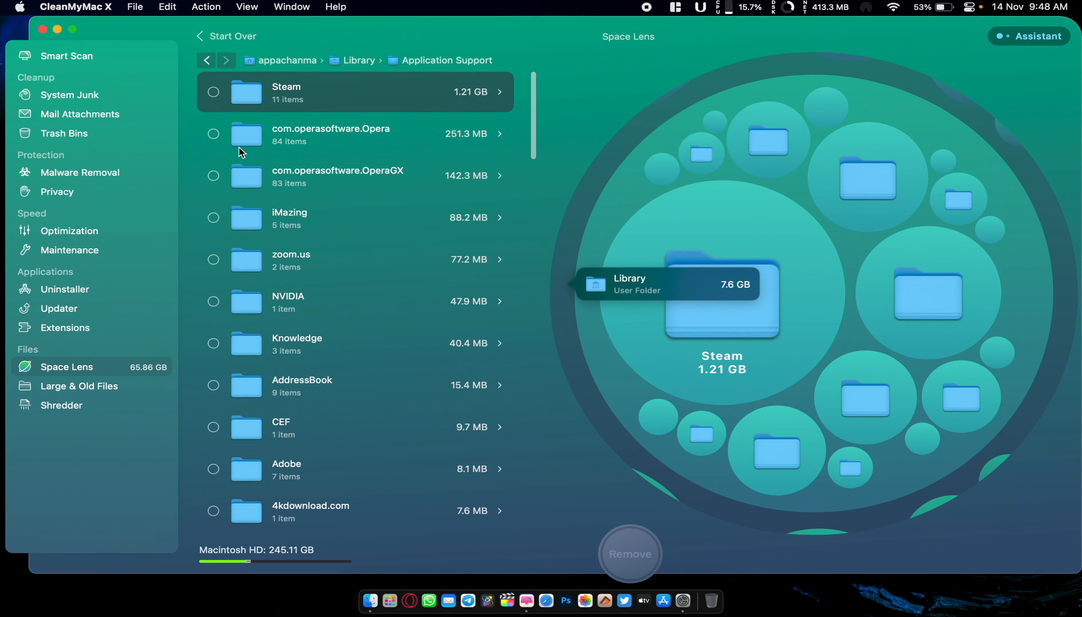